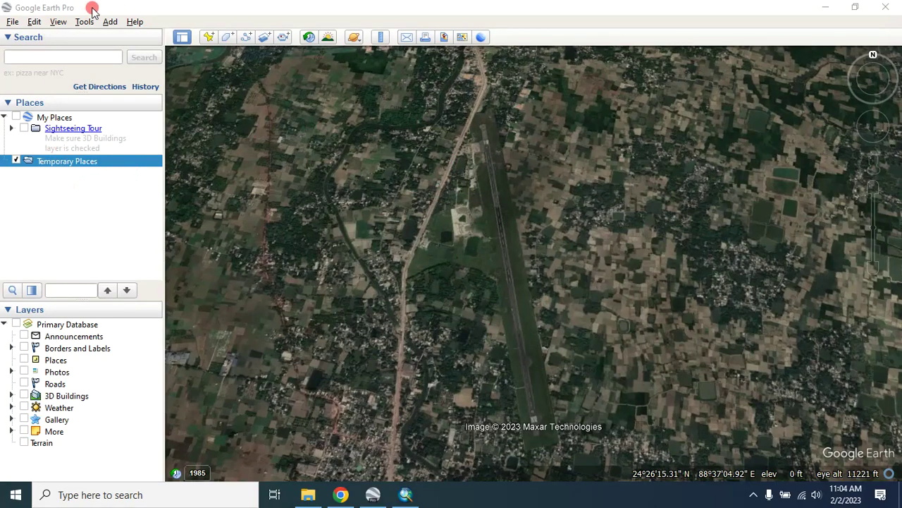
- Add a folder under Temporary Places and name it New_project
{"action": "right_click", "coordinate": [68, 165]}
{"action": "mouse_move", "coordinate": [156, 172]}
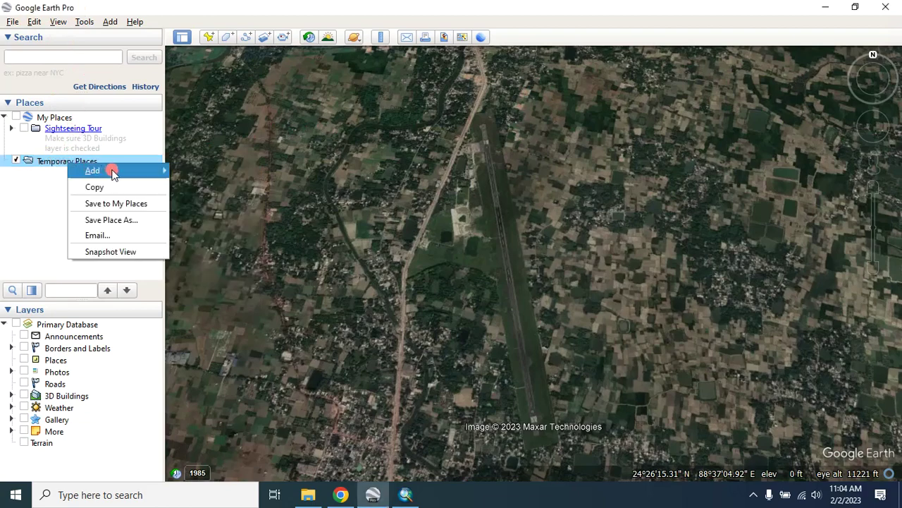
{"action": "mouse_move", "coordinate": [115, 170]}
{"action": "left_click", "coordinate": [191, 171]}
{"action": "left_click", "coordinate": [189, 132]}
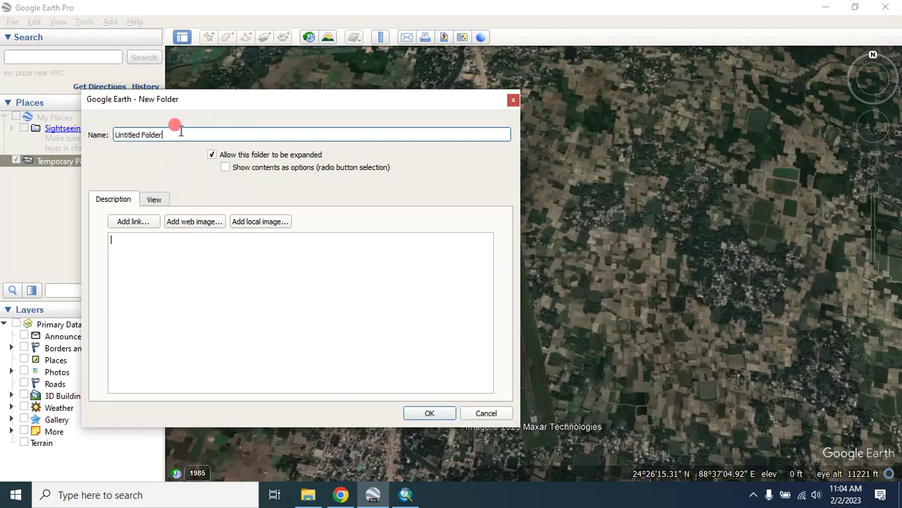
{"action": "left_click_drag", "start_coordinate": [182, 131], "coordinate": [63, 129]}
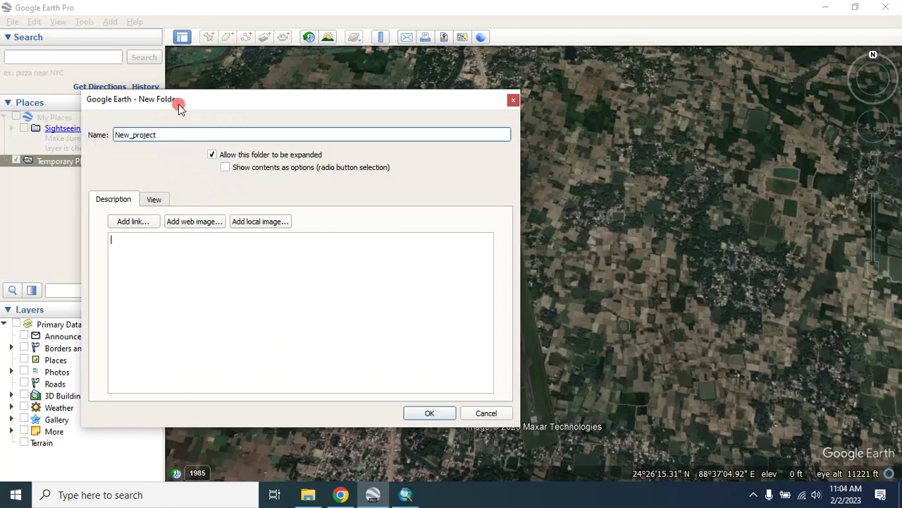
{"action": "left_click_drag", "start_coordinate": [180, 106], "coordinate": [148, 96]}
{"action": "left_click", "coordinate": [399, 403]}
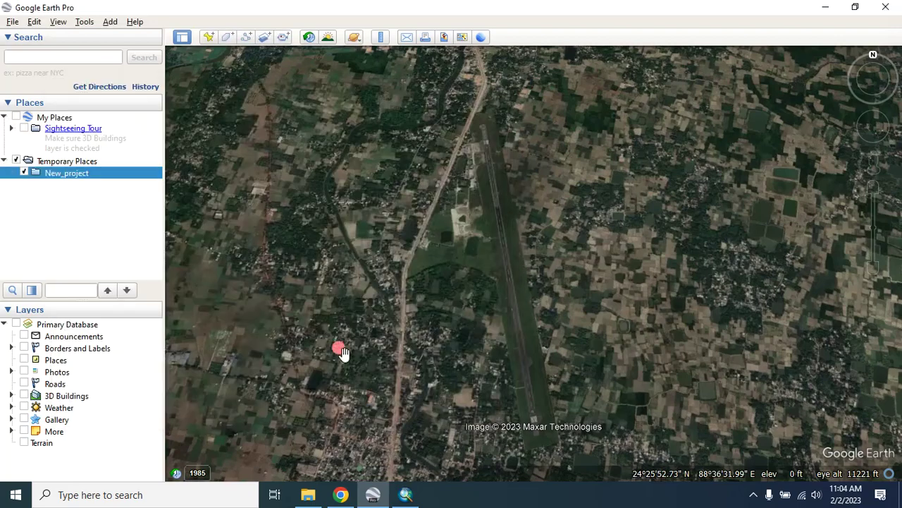
- Start a new polygon in New_project, then cancel it
{"action": "right_click", "coordinate": [71, 176]}
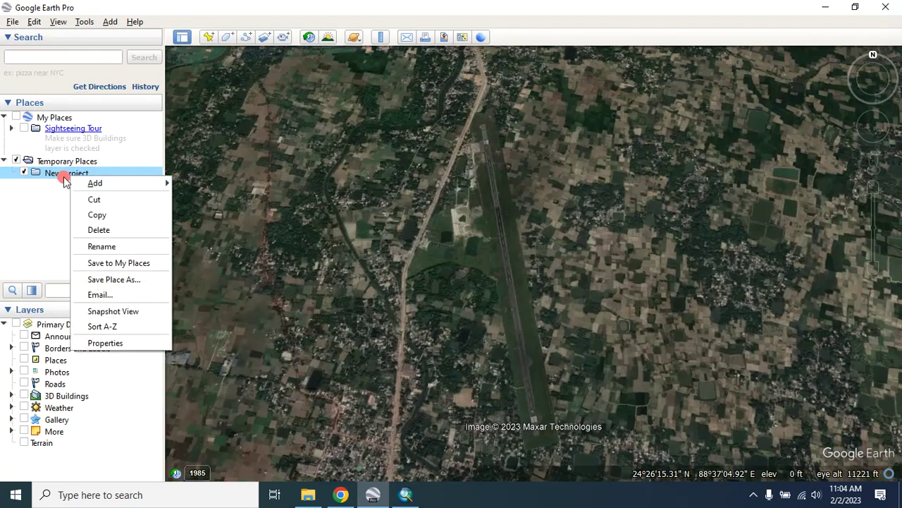
{"action": "mouse_move", "coordinate": [92, 183]}
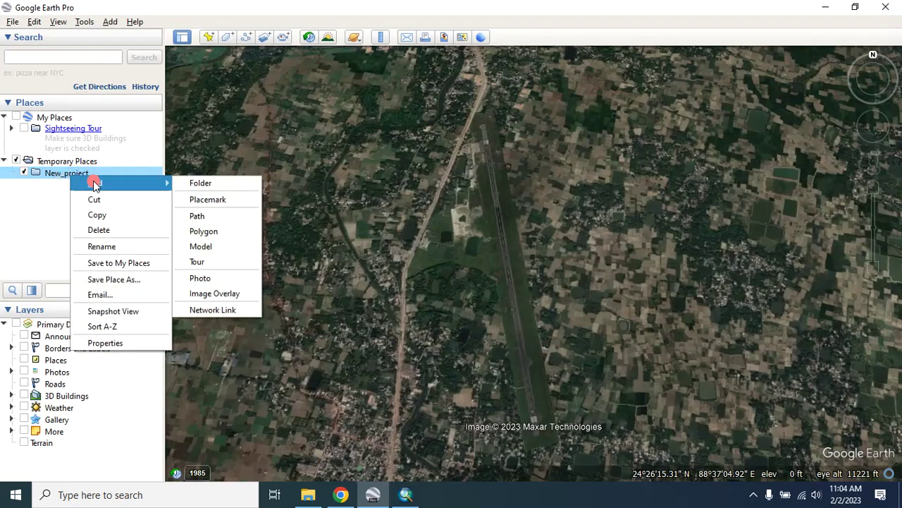
{"action": "left_click", "coordinate": [203, 231]}
{"action": "left_click", "coordinate": [481, 92]}
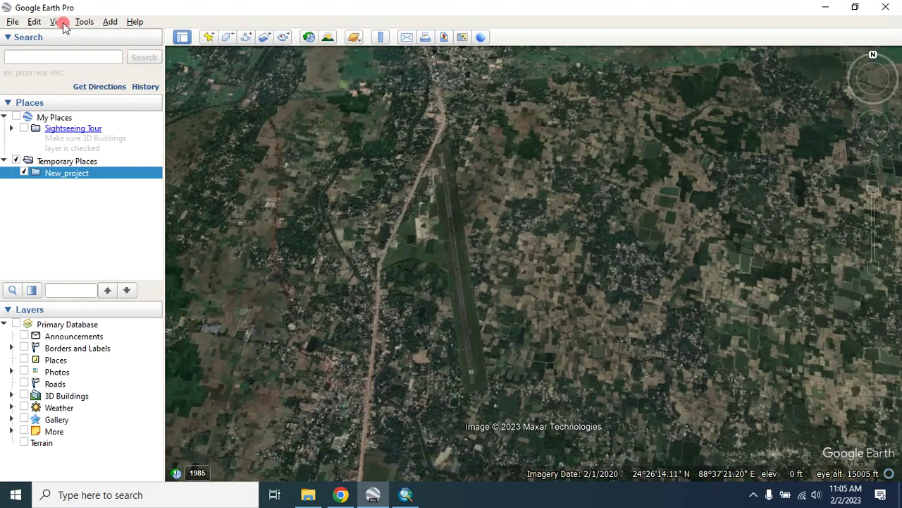
- Reset the map tilt to a straight-down view and pan slightly right
{"action": "left_click", "coordinate": [62, 23]}
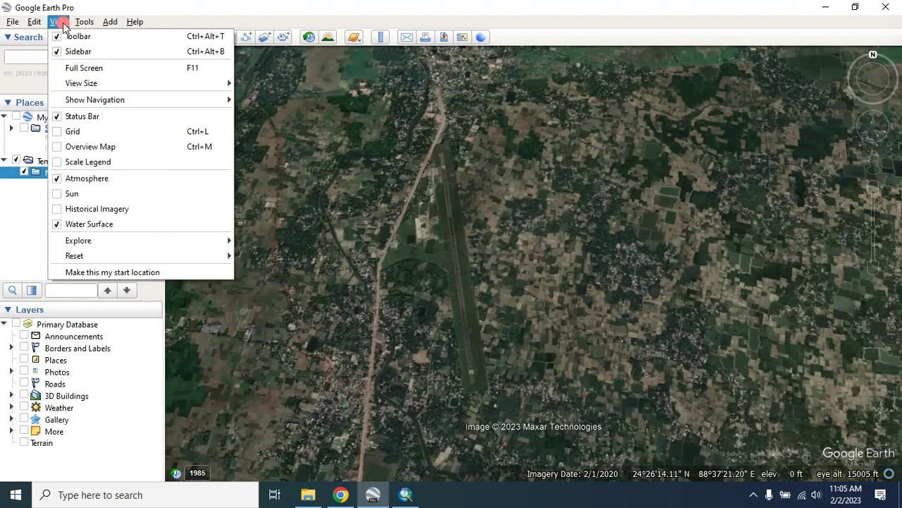
{"action": "mouse_move", "coordinate": [95, 257]}
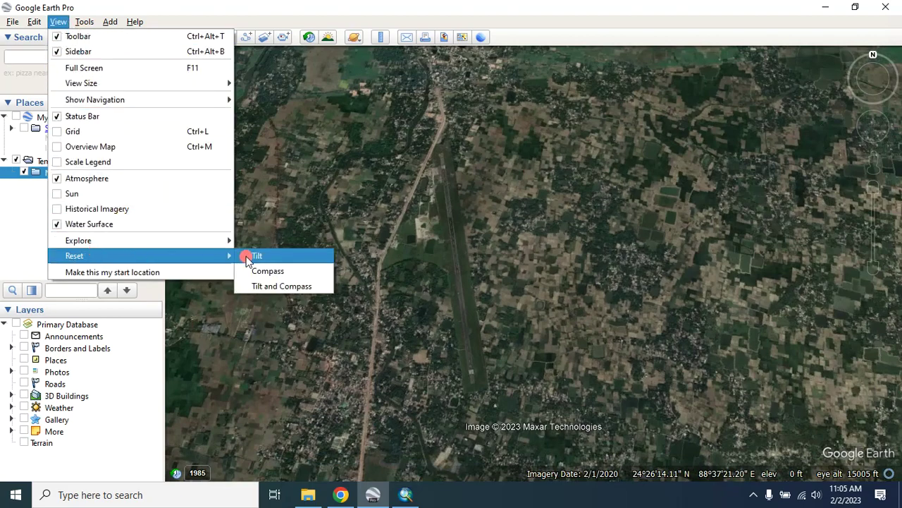
{"action": "left_click", "coordinate": [247, 255]}
{"action": "scroll", "coordinate": [437, 293], "scroll_direction": "up", "scroll_amount": 3}
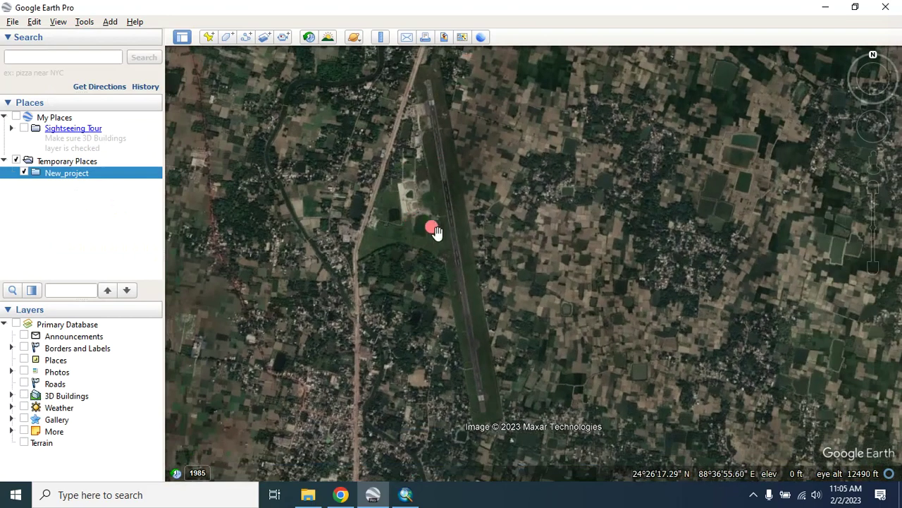
{"action": "left_click_drag", "start_coordinate": [435, 231], "coordinate": [443, 229]}
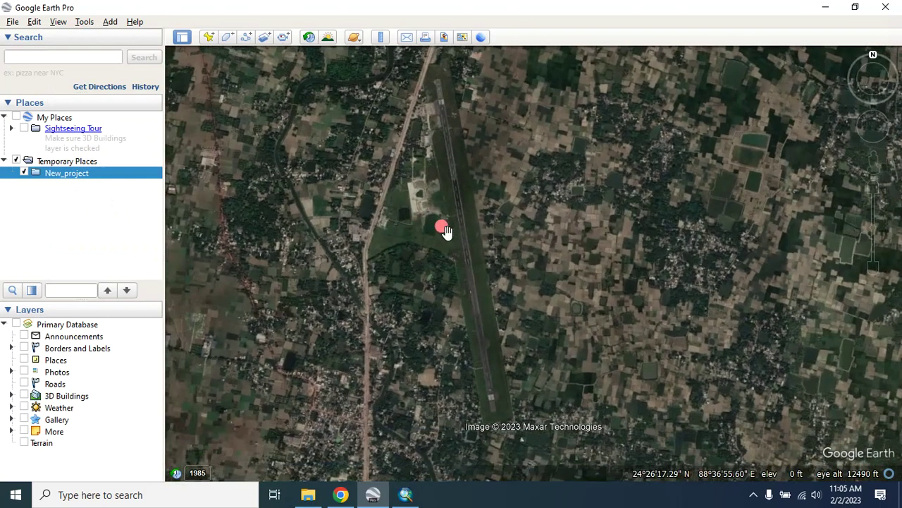
- Reset the tilt again and zoom in on the wooded area west of the runway
{"action": "left_click", "coordinate": [57, 22]}
{"action": "mouse_move", "coordinate": [89, 254]}
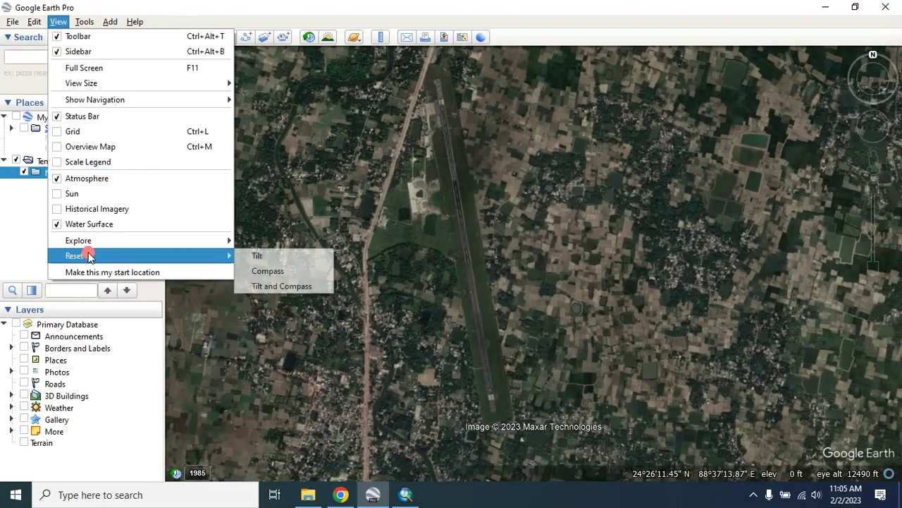
{"action": "left_click", "coordinate": [243, 251]}
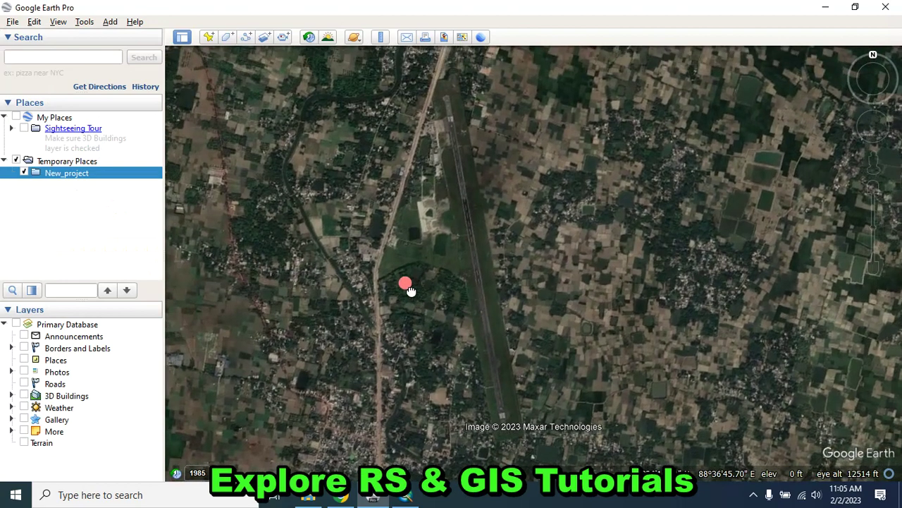
{"action": "double_click", "coordinate": [456, 382]}
{"action": "scroll", "coordinate": [380, 232], "scroll_direction": "up", "scroll_amount": 2}
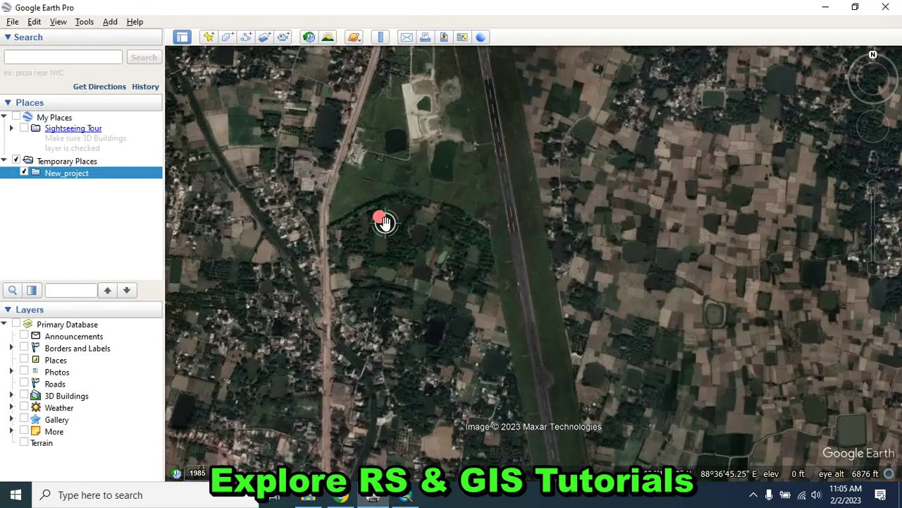
- Add a polygon to New_project with a pink (#ff007f) line and Outlined area
{"action": "right_click", "coordinate": [61, 179]}
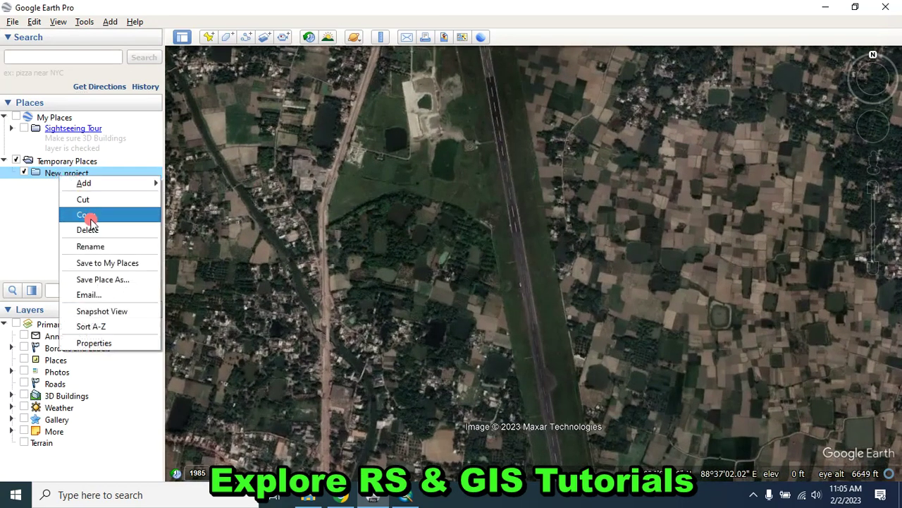
{"action": "mouse_move", "coordinate": [106, 183]}
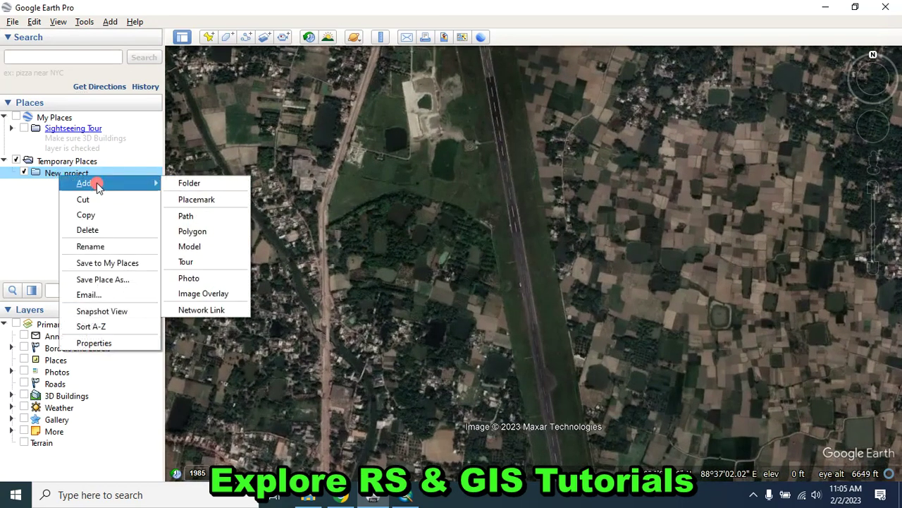
{"action": "left_click", "coordinate": [191, 232]}
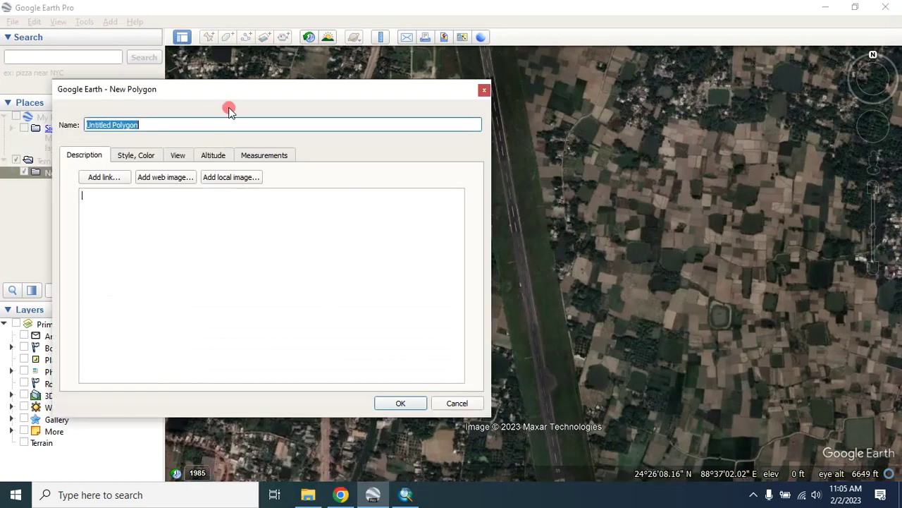
{"action": "left_click", "coordinate": [136, 157]}
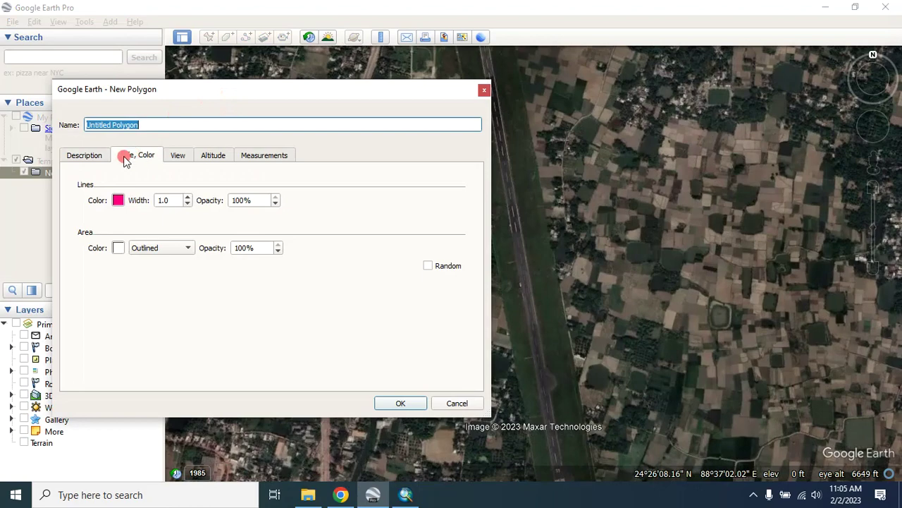
{"action": "left_click", "coordinate": [116, 200]}
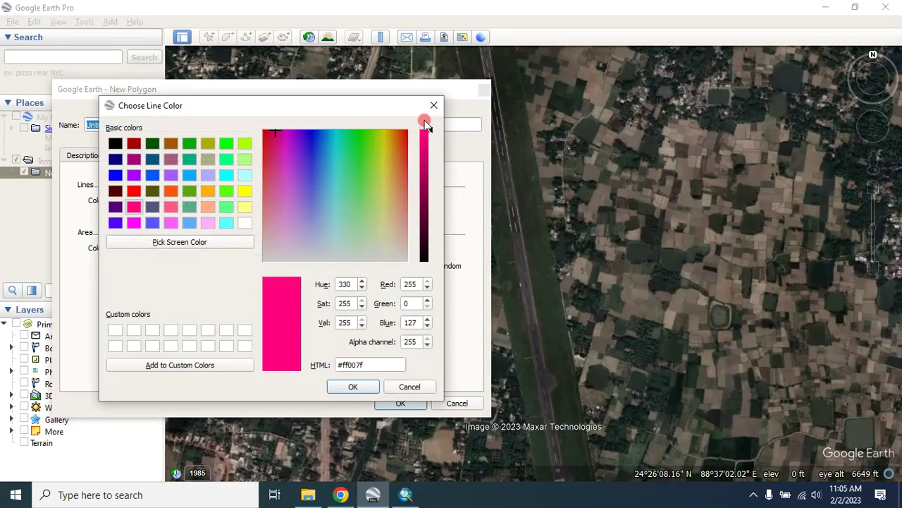
{"action": "left_click", "coordinate": [430, 106]}
{"action": "left_click", "coordinate": [150, 247]}
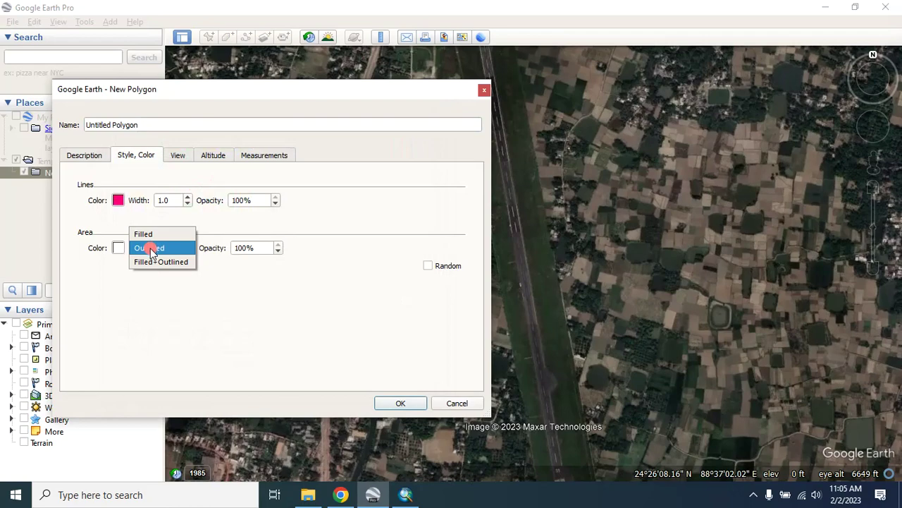
{"action": "left_click", "coordinate": [150, 248]}
- Name the polygon Boundary and move its settings window out of the map's way
{"action": "left_click_drag", "start_coordinate": [271, 99], "coordinate": [247, 166]}
{"action": "left_click", "coordinate": [147, 187]}
{"action": "left_click_drag", "start_coordinate": [108, 188], "coordinate": [40, 182]}
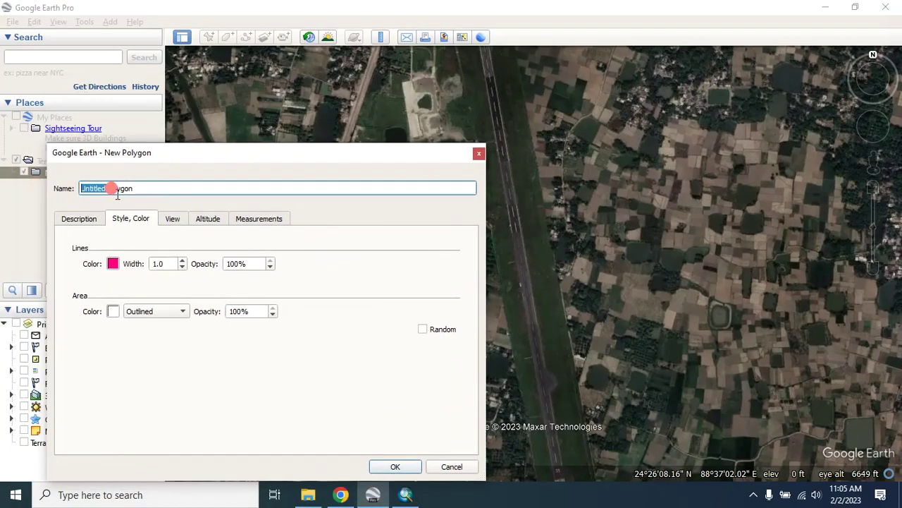
{"action": "left_click_drag", "start_coordinate": [150, 187], "coordinate": [71, 189]}
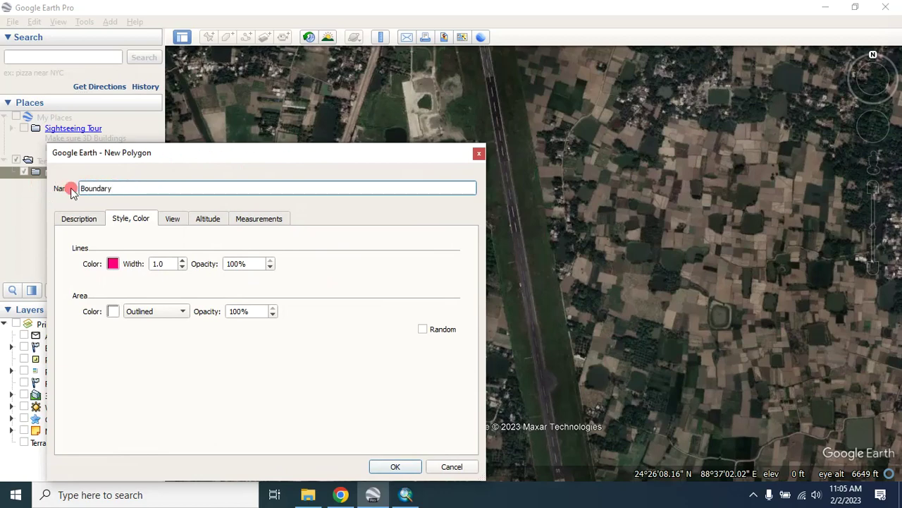
{"action": "left_click_drag", "start_coordinate": [289, 155], "coordinate": [127, 136]}
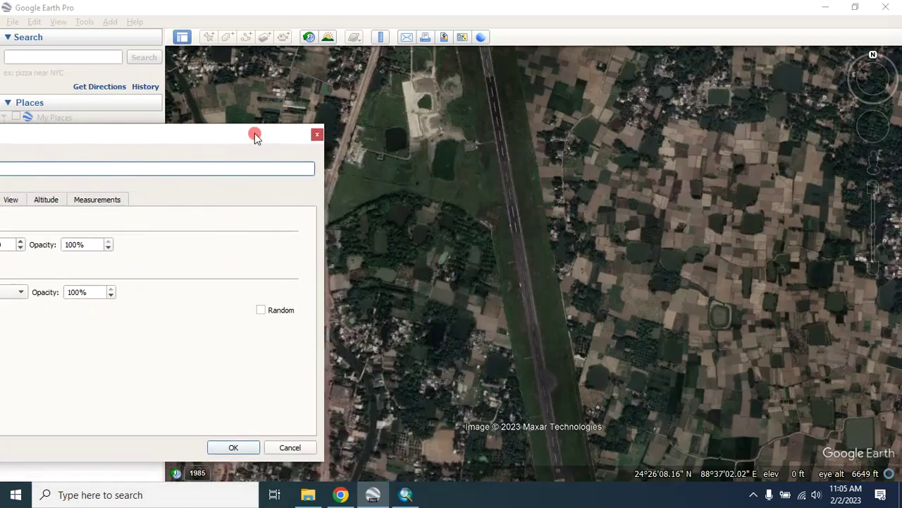
{"action": "left_click_drag", "start_coordinate": [254, 136], "coordinate": [181, 134]}
{"action": "scroll", "coordinate": [323, 227], "scroll_direction": "up", "scroll_amount": 2}
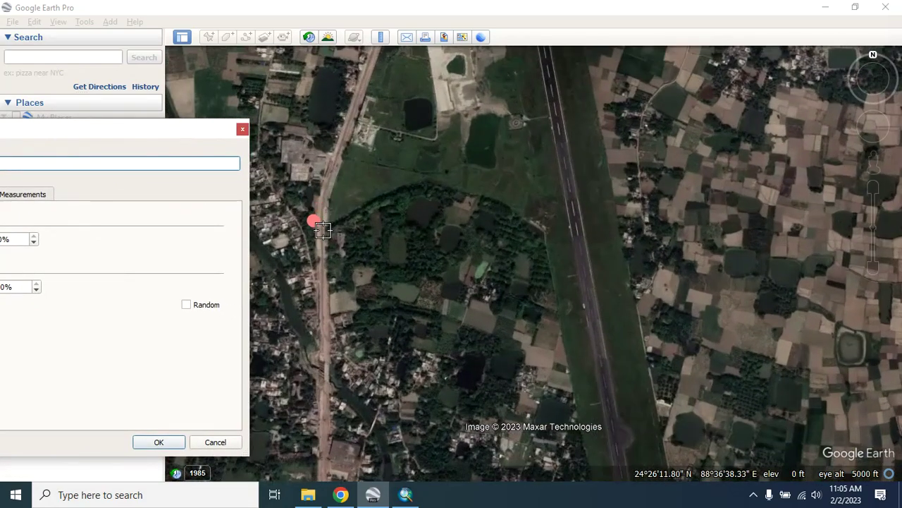
- Trace the boundary from the roadside along the tree line and down the runway
{"action": "left_click", "coordinate": [323, 229]}
{"action": "left_click", "coordinate": [347, 216]}
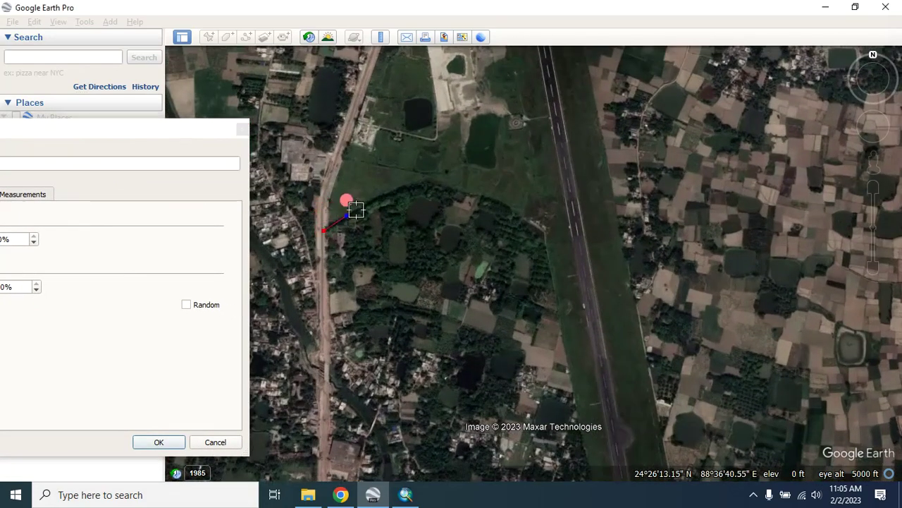
{"action": "left_click", "coordinate": [387, 193]}
{"action": "left_click", "coordinate": [420, 184]}
{"action": "left_click", "coordinate": [456, 185]}
{"action": "left_click", "coordinate": [506, 202]}
{"action": "left_click", "coordinate": [534, 223]}
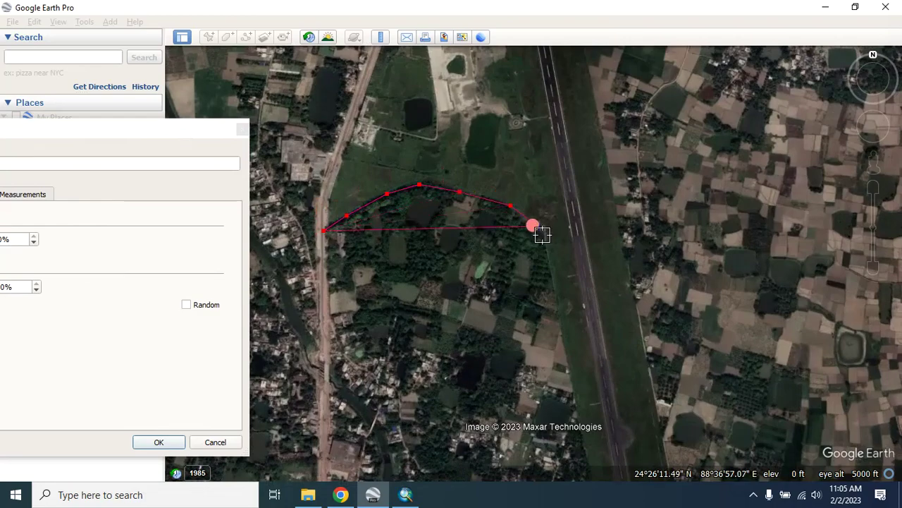
{"action": "left_click", "coordinate": [537, 230]}
{"action": "scroll", "coordinate": [493, 169], "scroll_direction": "down", "scroll_amount": 2}
{"action": "left_click", "coordinate": [534, 270]}
{"action": "left_click", "coordinate": [567, 450]}
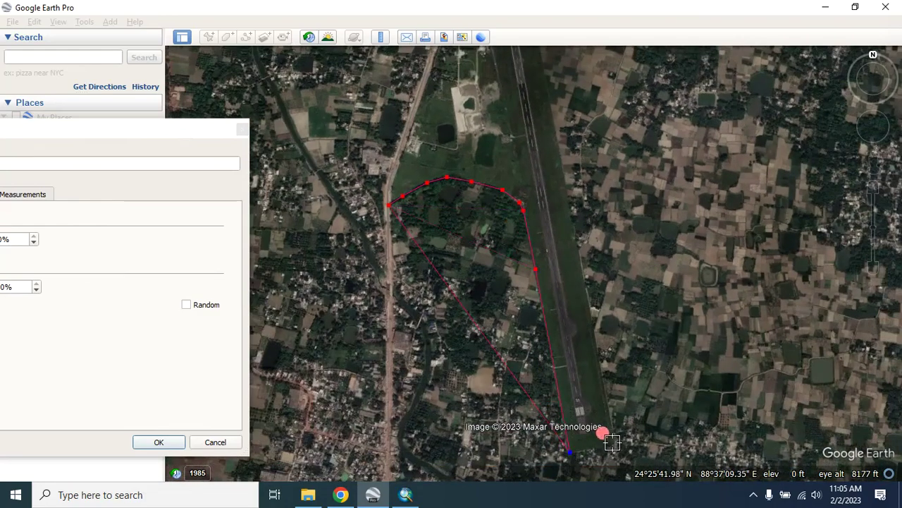
{"action": "left_click", "coordinate": [612, 439]}
{"action": "left_click", "coordinate": [549, 102]}
- Close the boundary around the runway's north end and road edge, then save Boundary
{"action": "scroll", "coordinate": [568, 346], "scroll_direction": "down", "scroll_amount": 1}
{"action": "scroll", "coordinate": [543, 120], "scroll_direction": "up", "scroll_amount": 3}
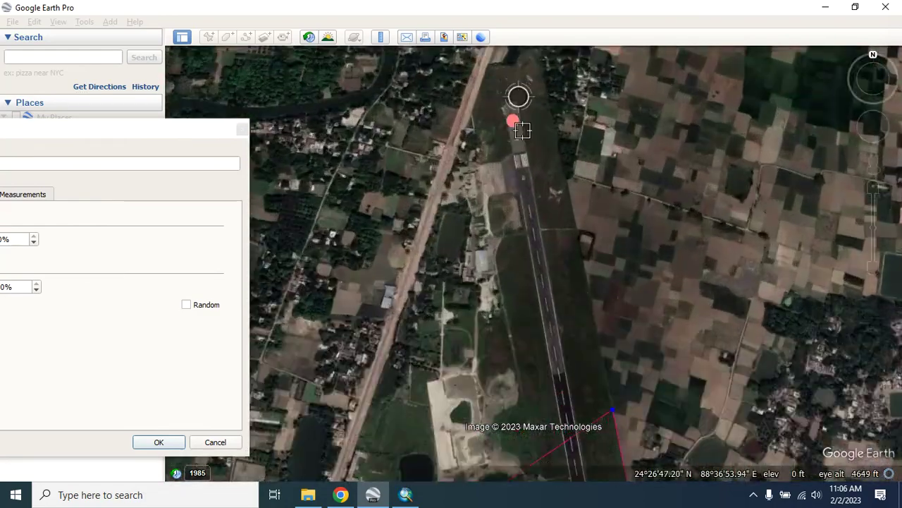
{"action": "scroll", "coordinate": [539, 171], "scroll_direction": "up", "scroll_amount": 1}
{"action": "left_click", "coordinate": [538, 102]}
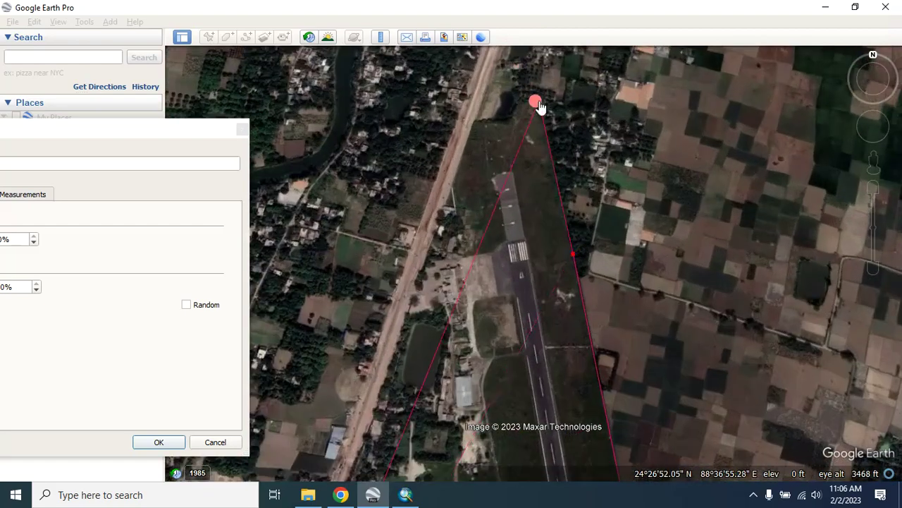
{"action": "left_click", "coordinate": [520, 108]}
{"action": "left_click", "coordinate": [512, 122]}
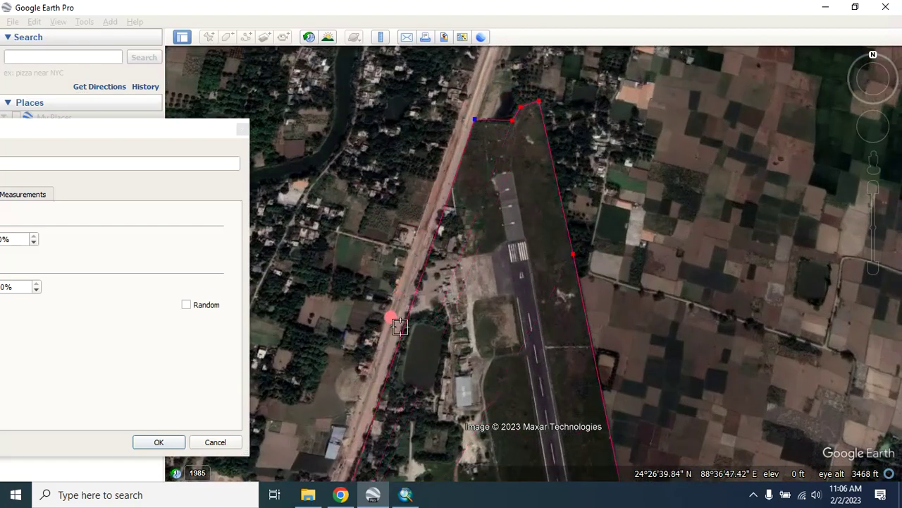
{"action": "scroll", "coordinate": [518, 133], "scroll_direction": "down", "scroll_amount": 2}
{"action": "scroll", "coordinate": [427, 319], "scroll_direction": "up", "scroll_amount": 1}
{"action": "left_click", "coordinate": [427, 318]}
{"action": "key", "text": "Down"}
{"action": "key", "text": "Down"}
{"action": "key", "text": "Down"}
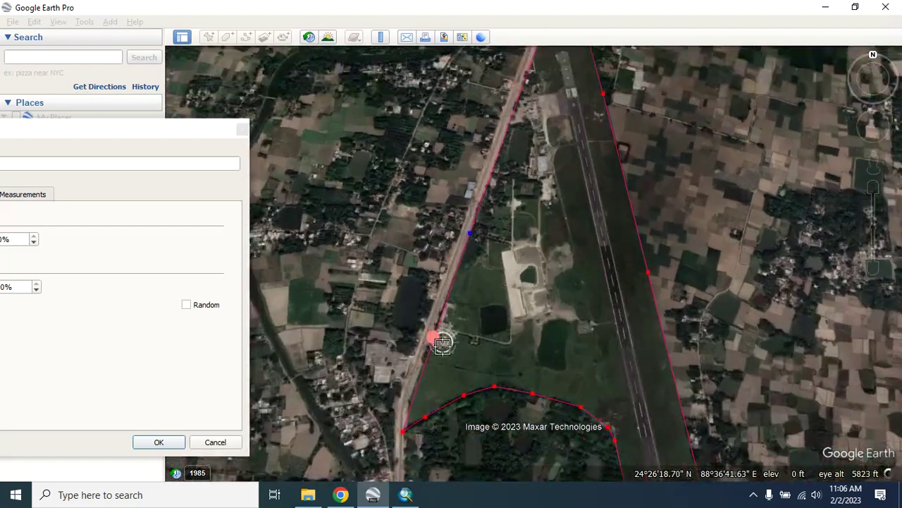
{"action": "left_click", "coordinate": [418, 322]}
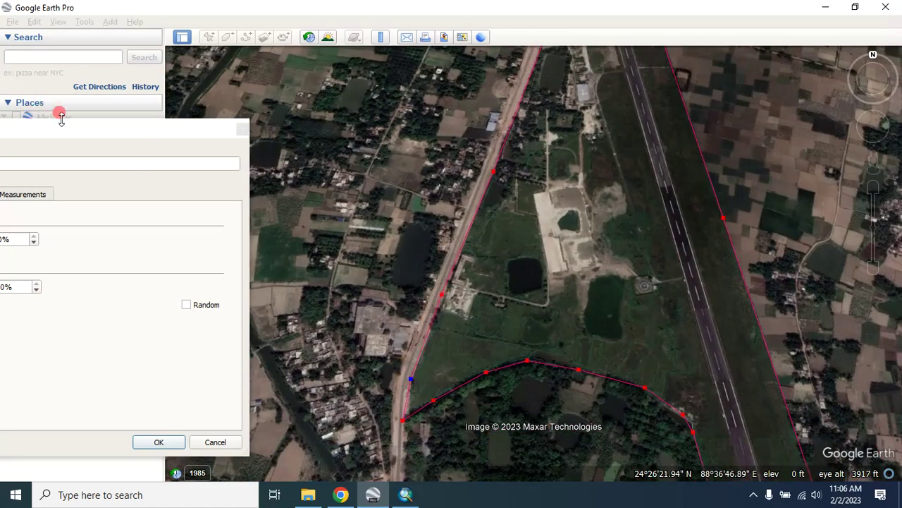
{"action": "left_click_drag", "start_coordinate": [61, 120], "coordinate": [285, 57]}
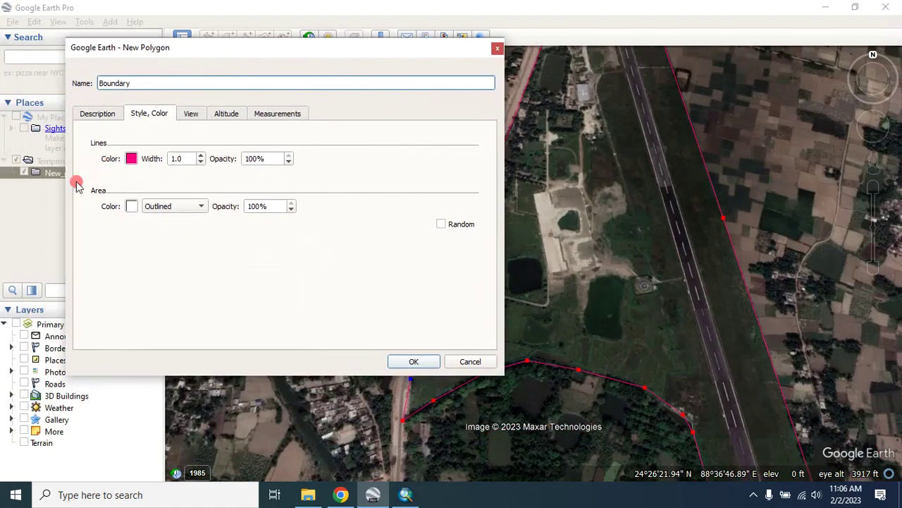
{"action": "left_click", "coordinate": [386, 364]}
- Zoom in on the airfield and add a new polygon, pond1, to New_project
{"action": "left_click_drag", "start_coordinate": [316, 278], "coordinate": [504, 279]}
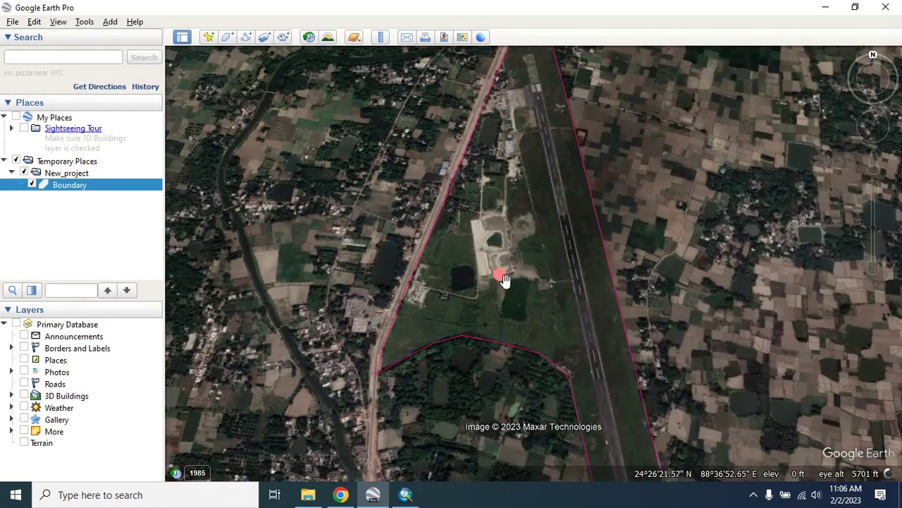
{"action": "scroll", "coordinate": [467, 249], "scroll_direction": "up", "scroll_amount": 2}
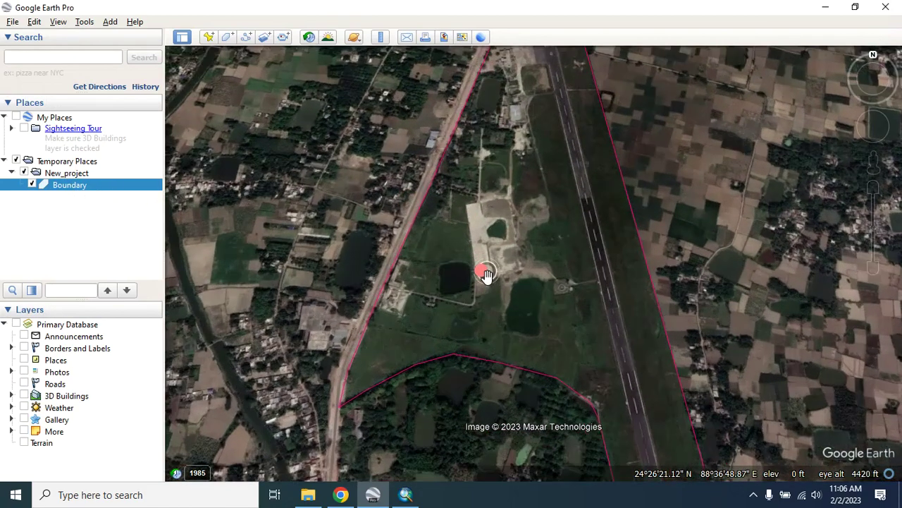
{"action": "double_click", "coordinate": [487, 275]}
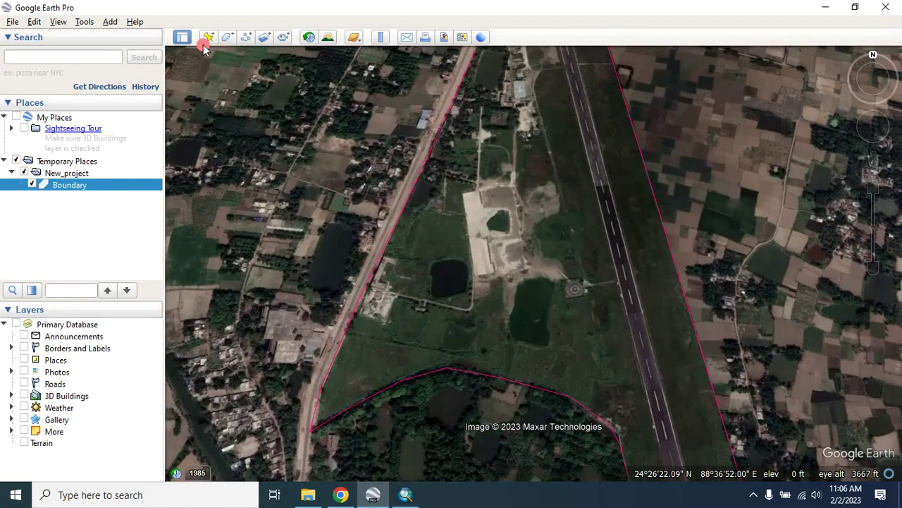
{"action": "right_click", "coordinate": [64, 176]}
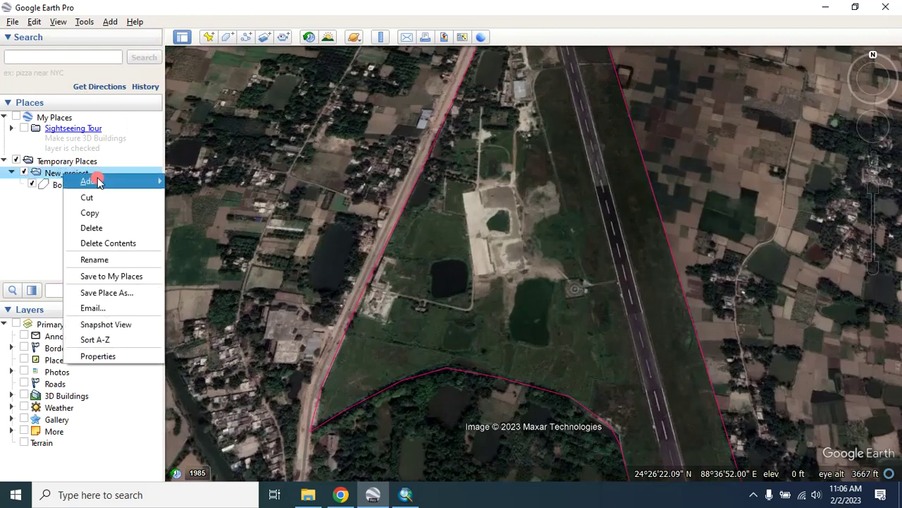
{"action": "mouse_move", "coordinate": [94, 180]}
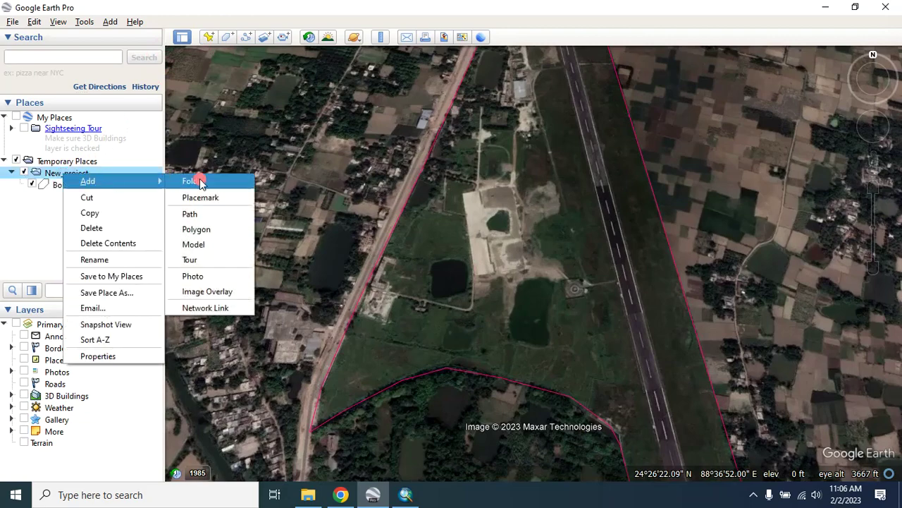
{"action": "left_click", "coordinate": [196, 230]}
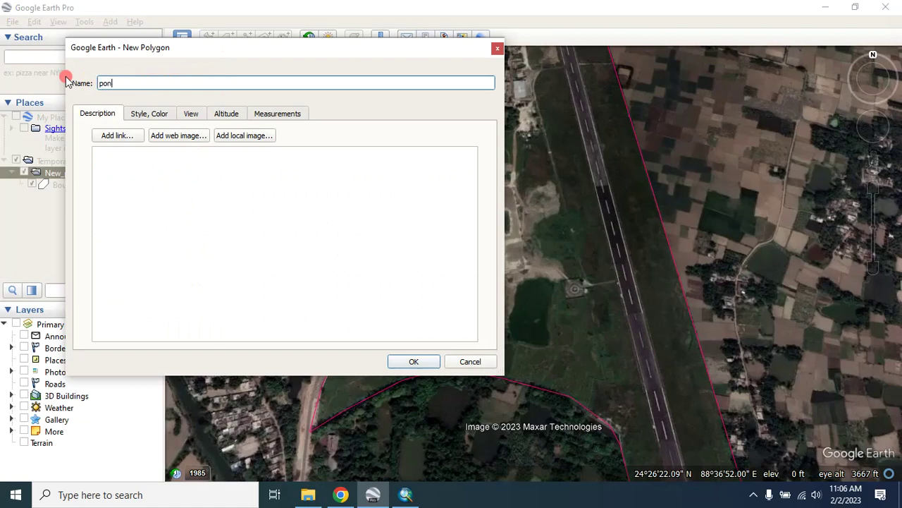
- Set pond1's outline colour to blue and move its settings aside
{"action": "left_click", "coordinate": [159, 112]}
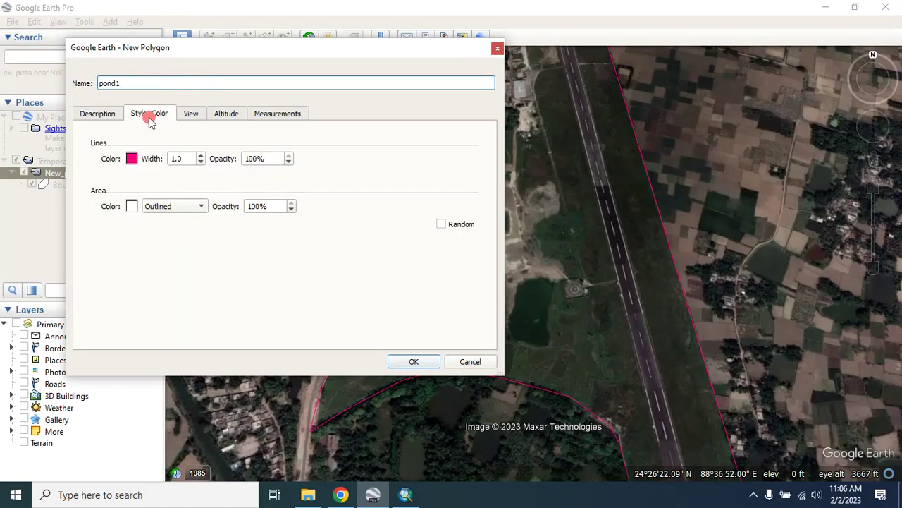
{"action": "left_click", "coordinate": [132, 160]}
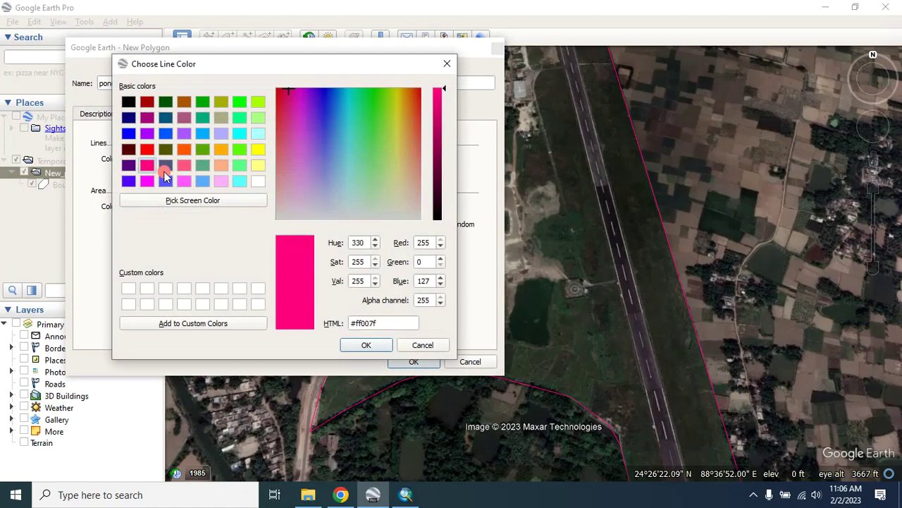
{"action": "left_click", "coordinate": [129, 134]}
{"action": "left_click", "coordinate": [362, 348]}
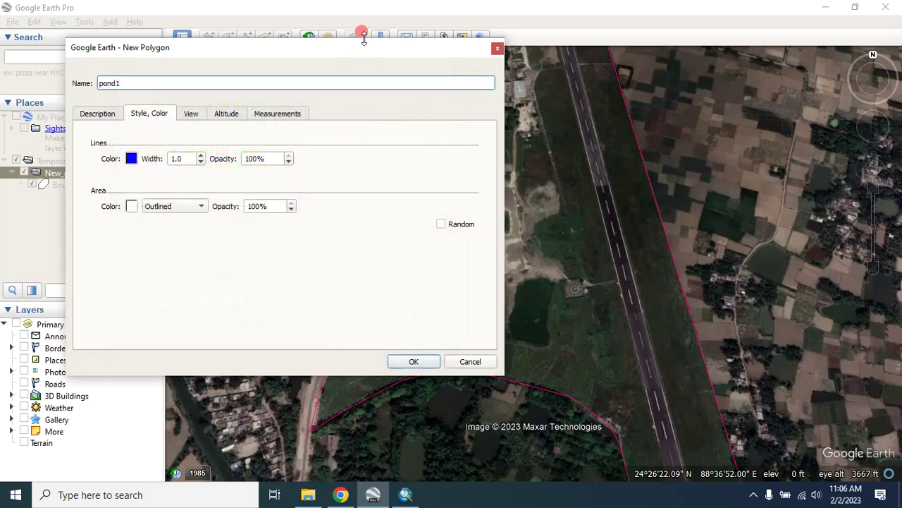
{"action": "left_click_drag", "start_coordinate": [494, 47], "coordinate": [312, 251]}
{"action": "scroll", "coordinate": [477, 268], "scroll_direction": "up", "scroll_amount": 3}
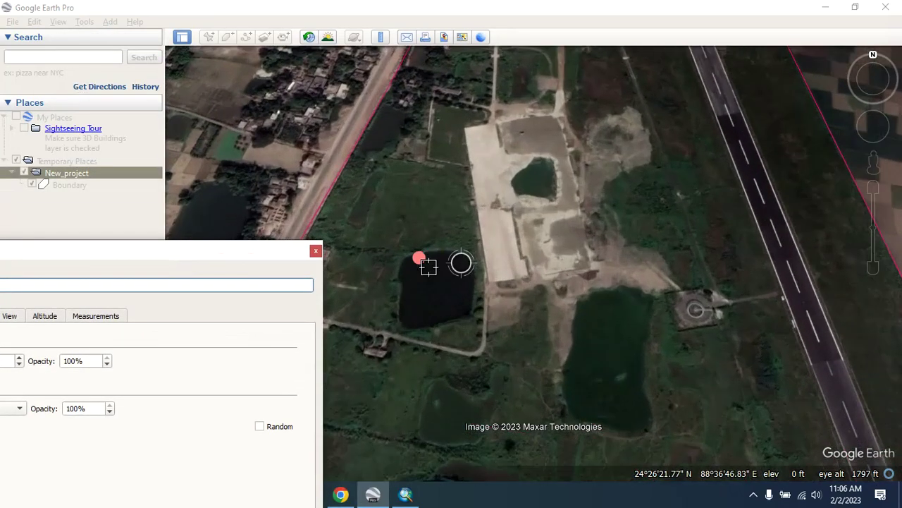
- Trace the pond west of the airfield and save the outline as pond1
{"action": "mouse_move", "coordinate": [395, 265]}
{"action": "left_mouse_down"}
{"action": "mouse_move", "coordinate": [432, 249]}
{"action": "mouse_move", "coordinate": [466, 257]}
{"action": "mouse_move", "coordinate": [473, 312]}
{"action": "mouse_move", "coordinate": [403, 331]}
{"action": "mouse_move", "coordinate": [397, 281]}
{"action": "left_mouse_up"}
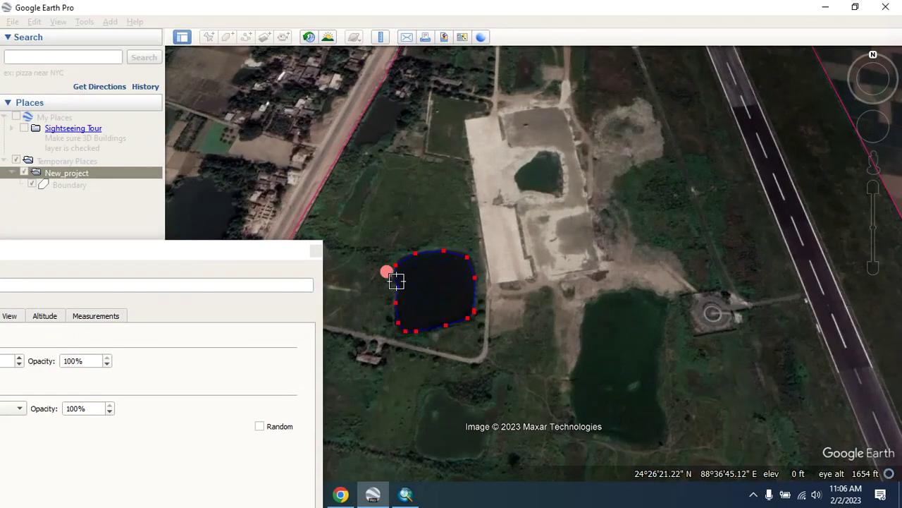
{"action": "left_click_drag", "start_coordinate": [248, 255], "coordinate": [432, 48]}
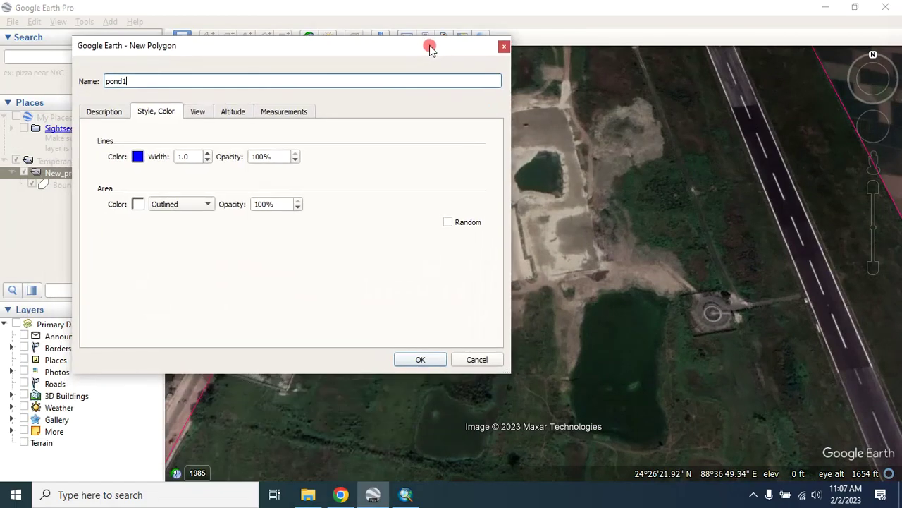
{"action": "left_click", "coordinate": [417, 358]}
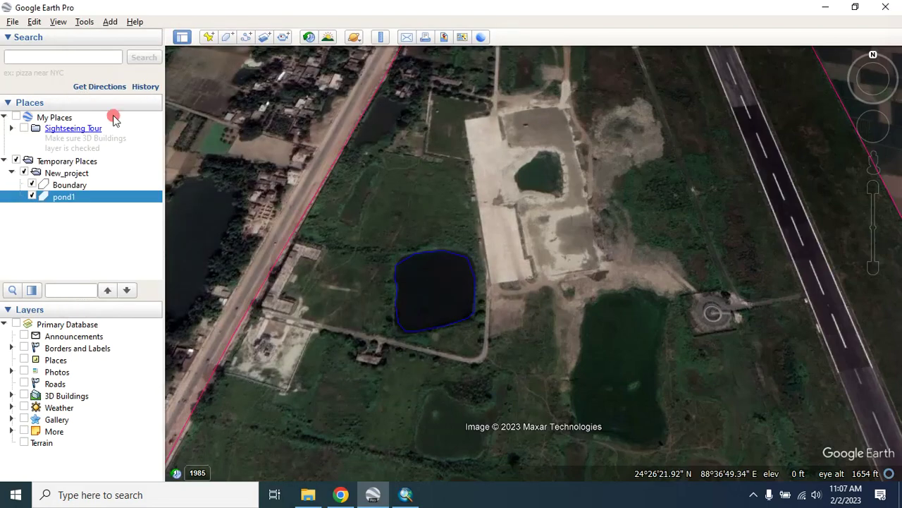
{"action": "scroll", "coordinate": [433, 263], "scroll_direction": "down", "scroll_amount": 5}
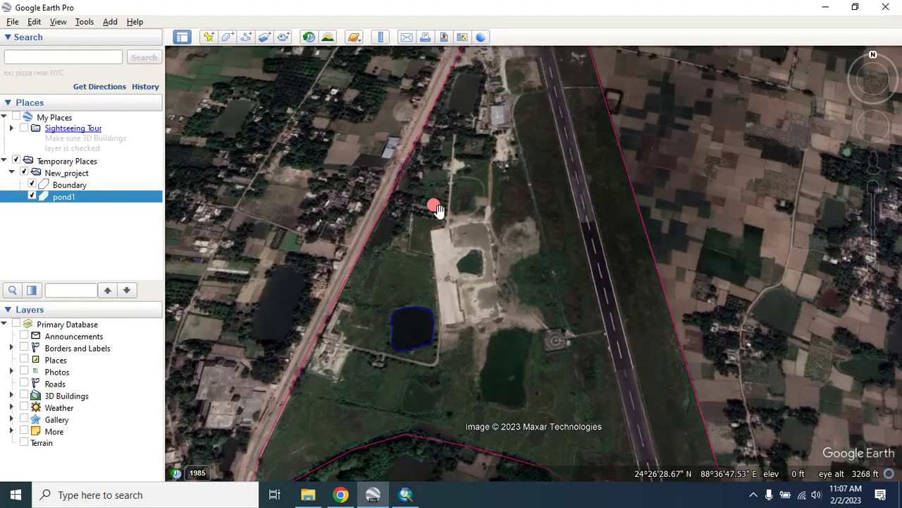
{"action": "scroll", "coordinate": [444, 156], "scroll_direction": "up", "scroll_amount": 4}
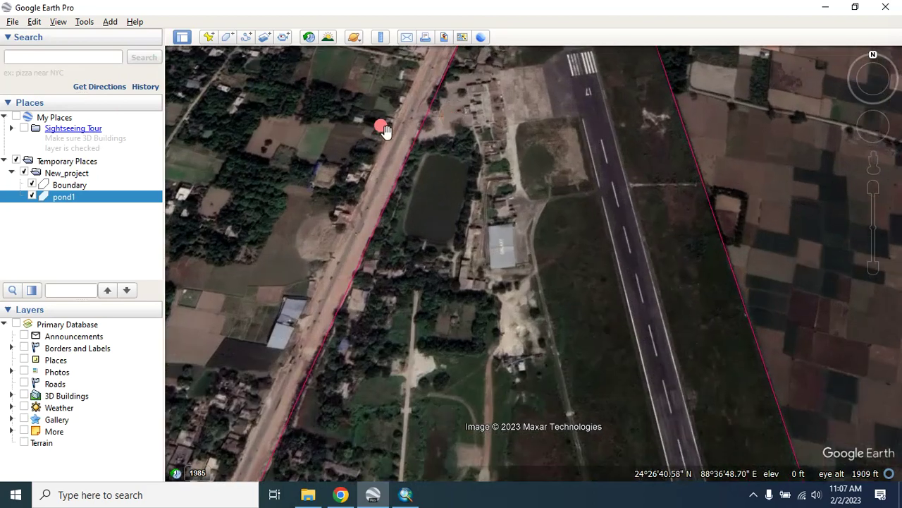
- Add another polygon to New_project and show its style settings
{"action": "right_click", "coordinate": [75, 174]}
{"action": "mouse_move", "coordinate": [112, 179]}
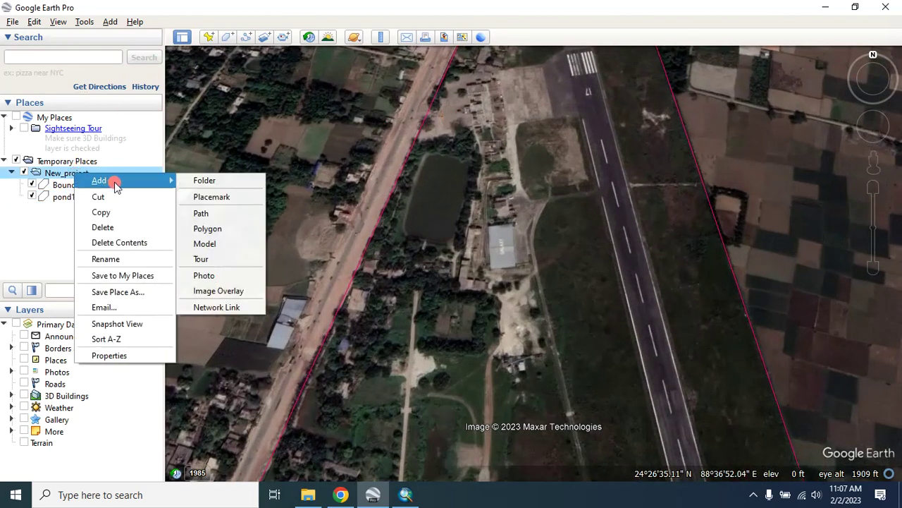
{"action": "left_click", "coordinate": [204, 228]}
{"action": "left_click_drag", "start_coordinate": [307, 45], "coordinate": [208, 125]}
{"action": "left_click", "coordinate": [44, 189]}
{"action": "left_click_drag", "start_coordinate": [302, 126], "coordinate": [197, 197]}
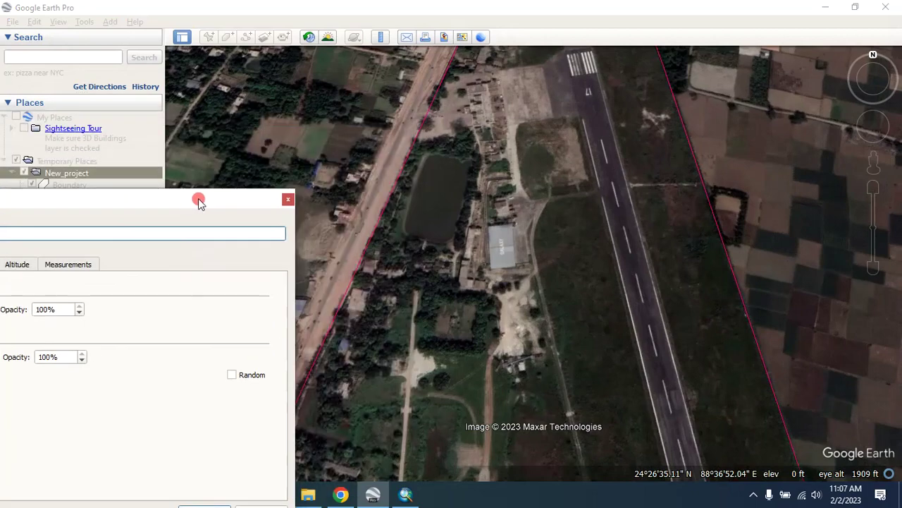
{"action": "scroll", "coordinate": [417, 177], "scroll_direction": "up", "scroll_amount": 2}
{"action": "left_click", "coordinate": [417, 173]}
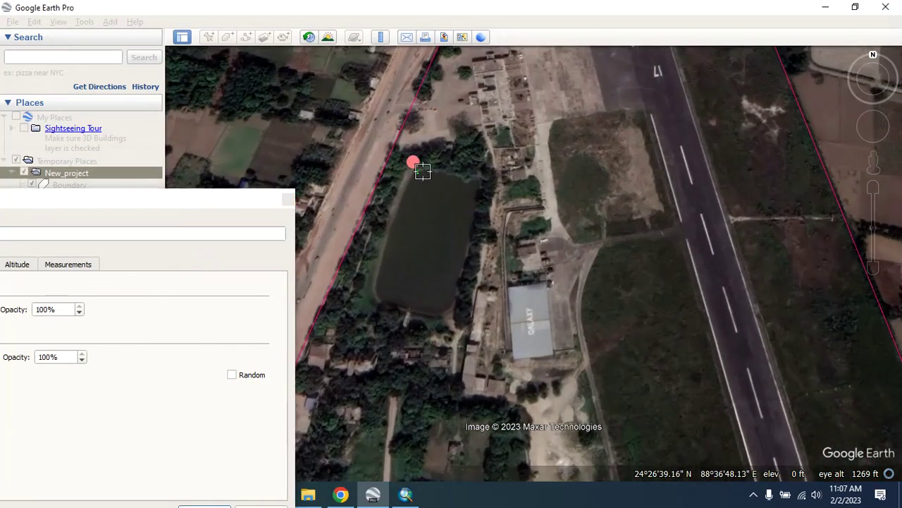
- Outline the second pond near the hangar, save it, and zoom out over the airstrip
{"action": "left_click", "coordinate": [478, 177]}
{"action": "left_click", "coordinate": [471, 238]}
{"action": "left_click", "coordinate": [451, 304]}
{"action": "left_click", "coordinate": [419, 313]}
{"action": "left_click", "coordinate": [392, 306]}
{"action": "left_click", "coordinate": [374, 296]}
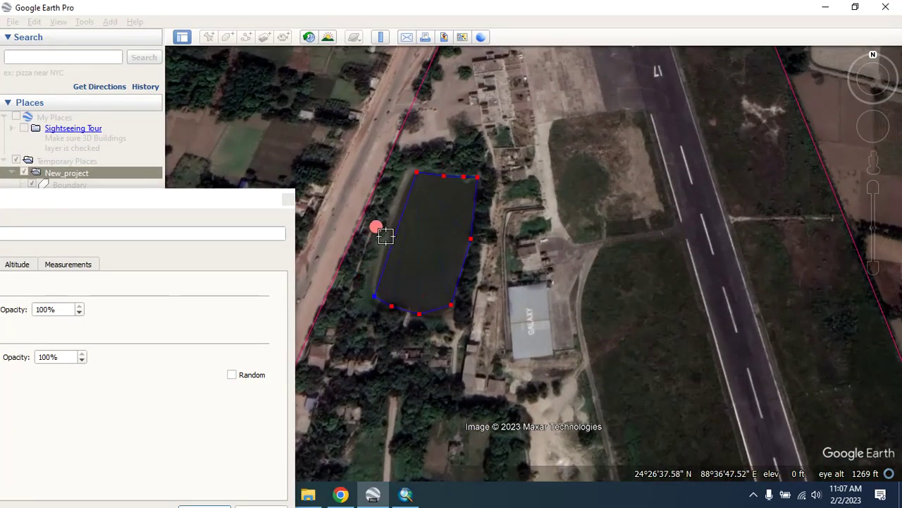
{"action": "left_click", "coordinate": [386, 237]}
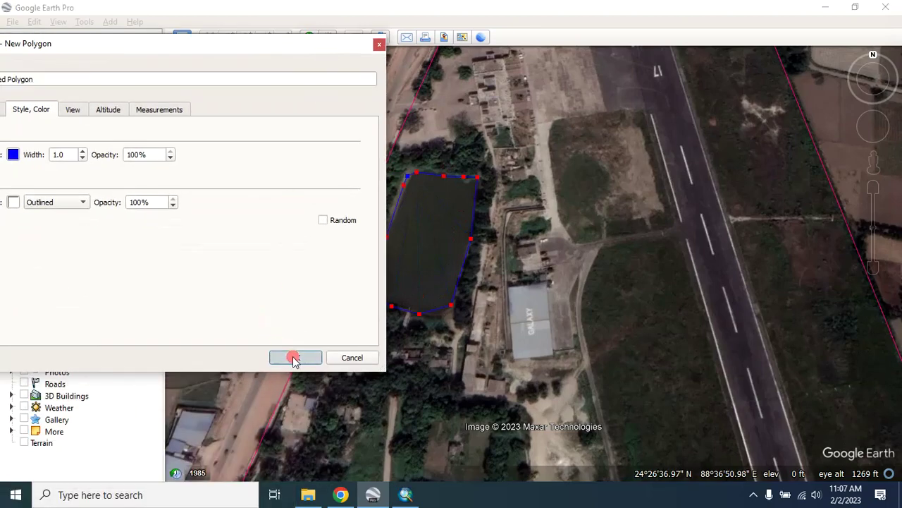
{"action": "left_click", "coordinate": [294, 356]}
{"action": "scroll", "coordinate": [331, 218], "scroll_direction": "down", "scroll_amount": 2}
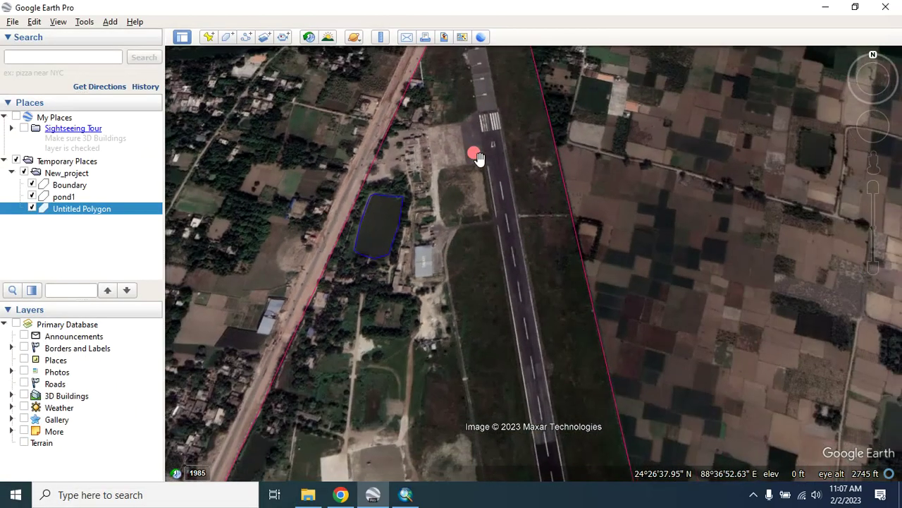
{"action": "scroll", "coordinate": [478, 148], "scroll_direction": "down", "scroll_amount": 2}
{"action": "scroll", "coordinate": [427, 232], "scroll_direction": "up", "scroll_amount": 2}
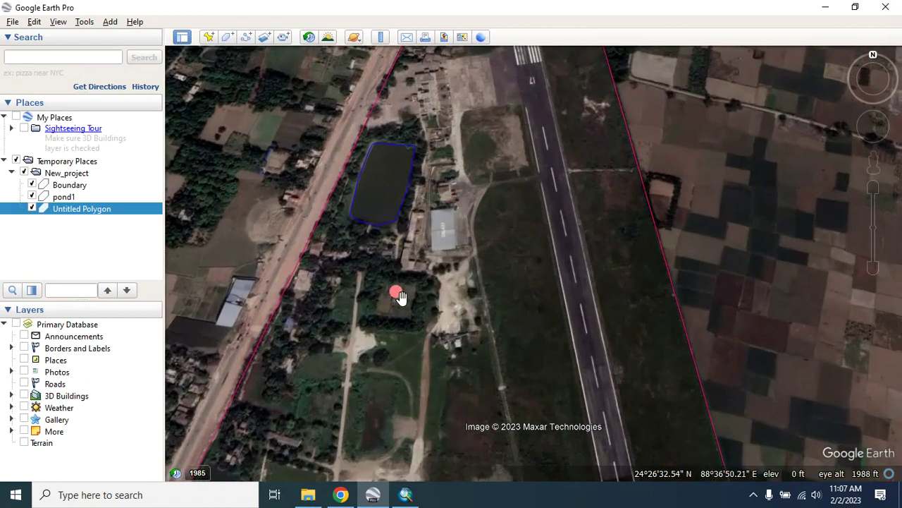
{"action": "scroll", "coordinate": [484, 276], "scroll_direction": "down", "scroll_amount": 3}
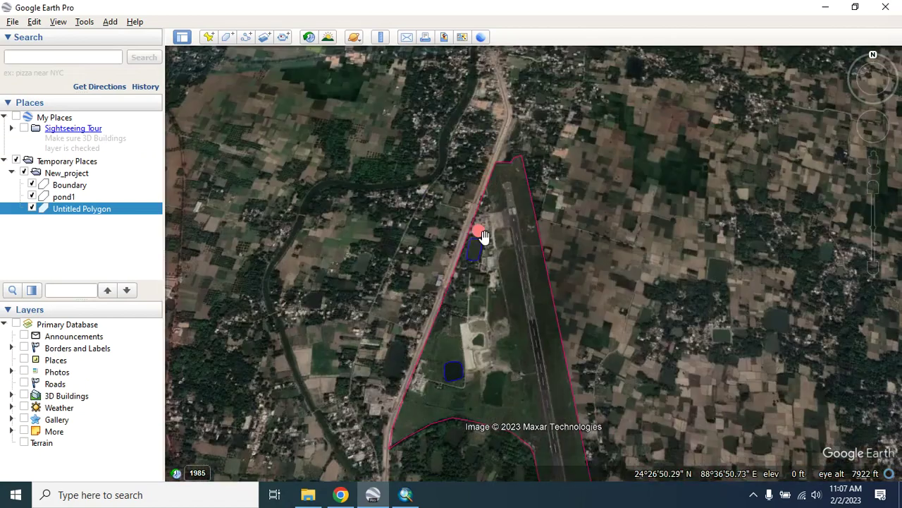
{"action": "scroll", "coordinate": [398, 381], "scroll_direction": "up", "scroll_amount": 1}
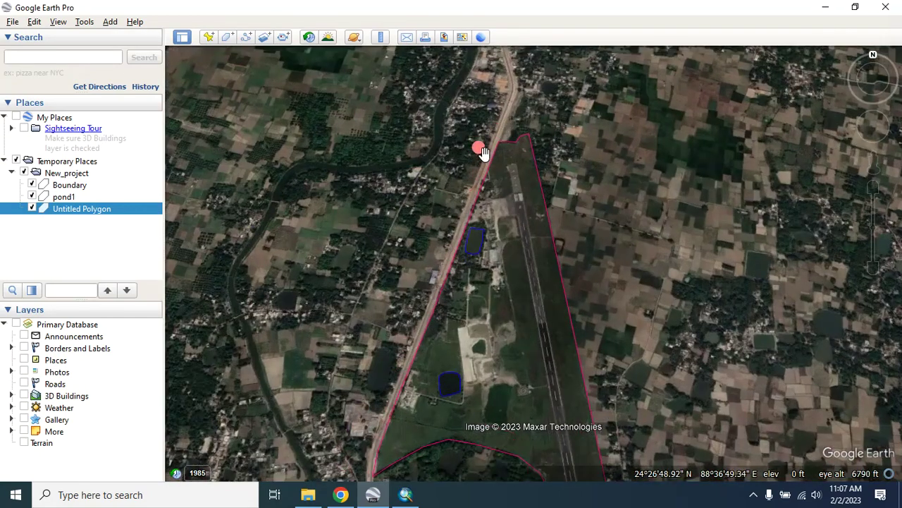
- Add a new path to New_project and adjust its line colour and width
{"action": "right_click", "coordinate": [67, 173]}
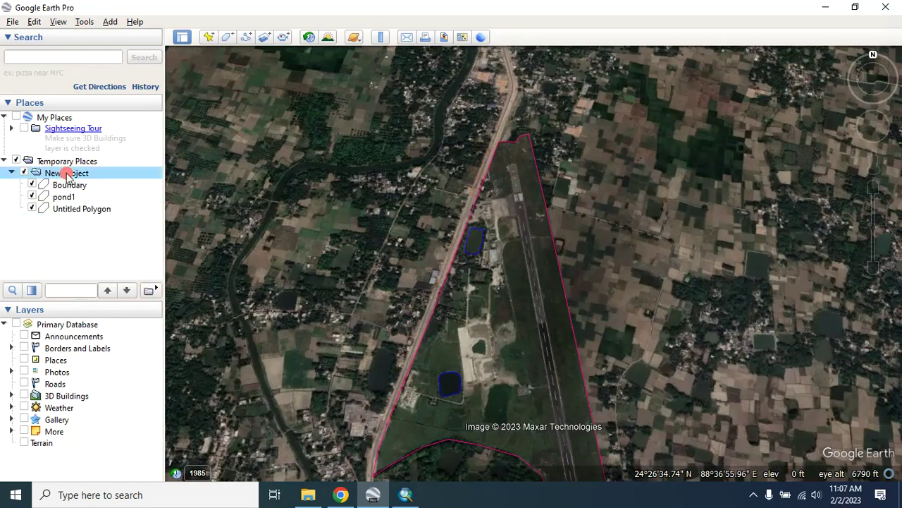
{"action": "mouse_move", "coordinate": [124, 178]}
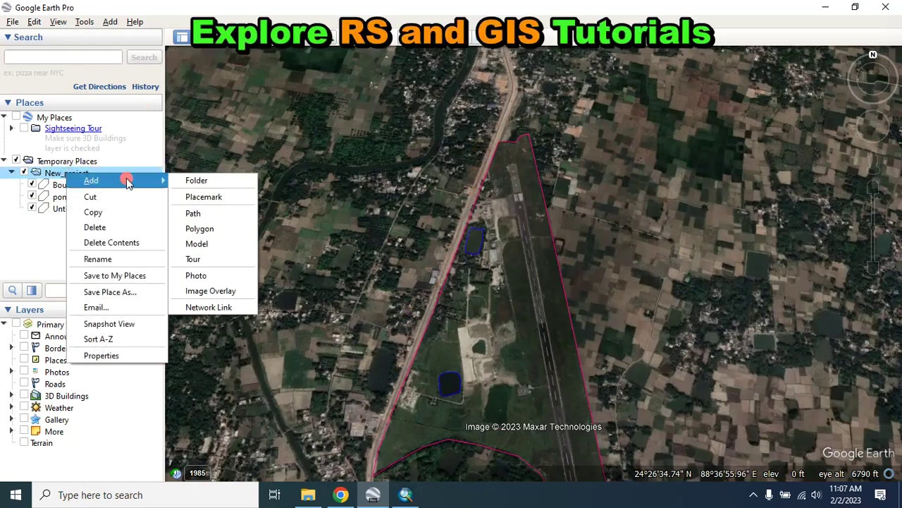
{"action": "left_click", "coordinate": [194, 214]}
{"action": "left_click_drag", "start_coordinate": [248, 53], "coordinate": [337, 54]}
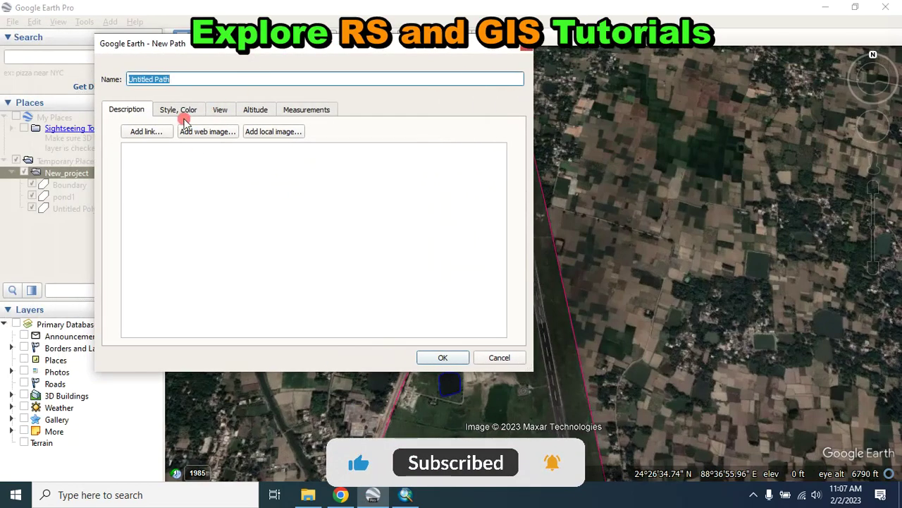
{"action": "left_click", "coordinate": [179, 109]}
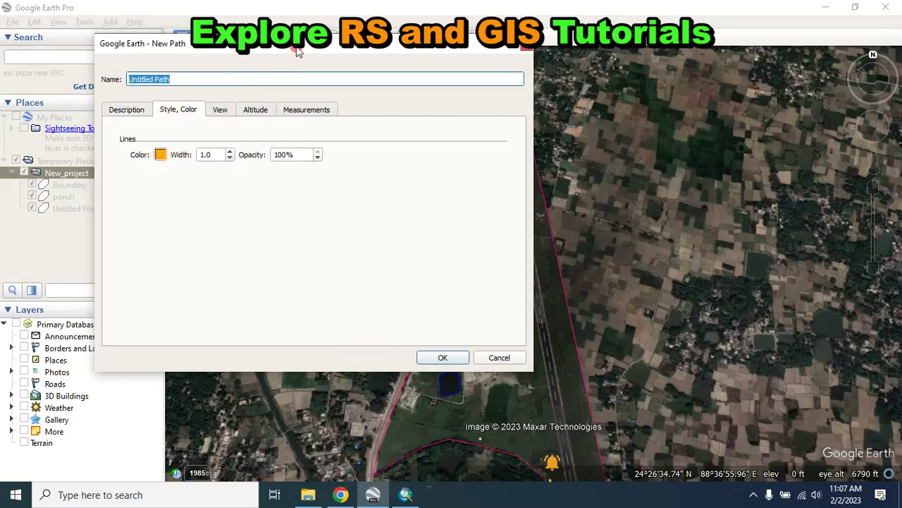
{"action": "left_click", "coordinate": [230, 154]}
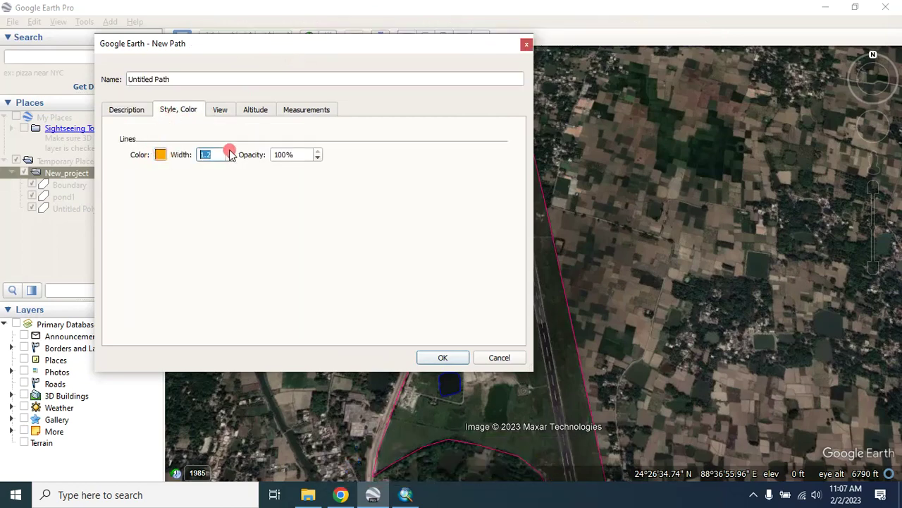
{"action": "left_click_drag", "start_coordinate": [288, 53], "coordinate": [50, 238]}
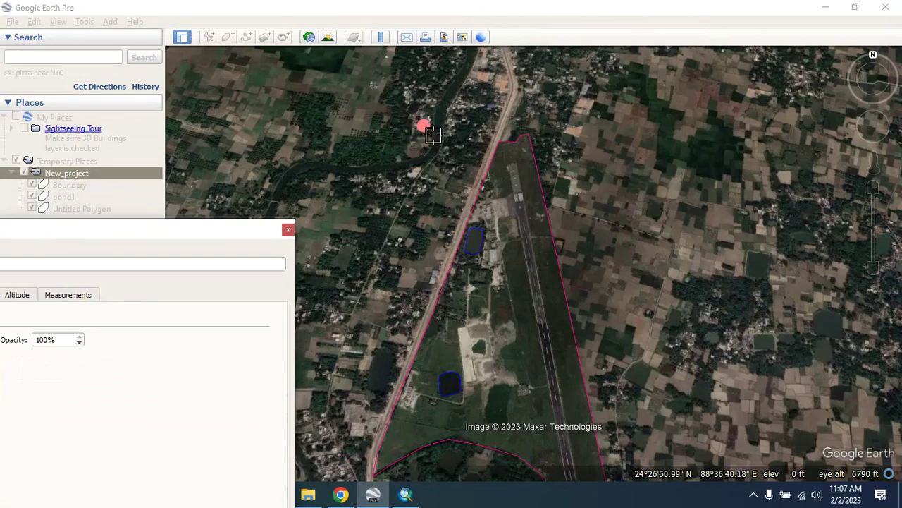
{"action": "scroll", "coordinate": [492, 135], "scroll_direction": "up", "scroll_amount": 3}
{"action": "scroll", "coordinate": [496, 139], "scroll_direction": "up", "scroll_amount": 3}
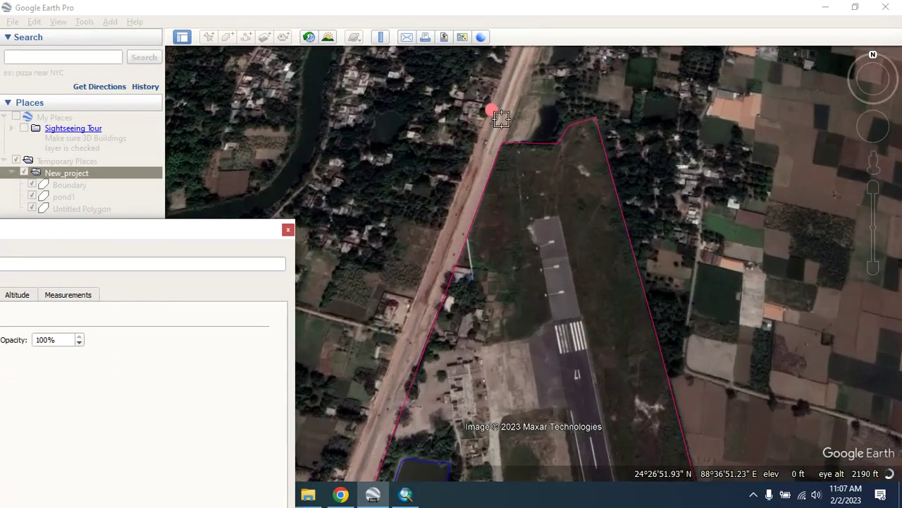
- Trace the road along the airstrip's western edge and save the Untitled Path
{"action": "left_click", "coordinate": [501, 120]}
{"action": "scroll", "coordinate": [422, 311], "scroll_direction": "down", "scroll_amount": 3}
{"action": "left_click", "coordinate": [425, 423]}
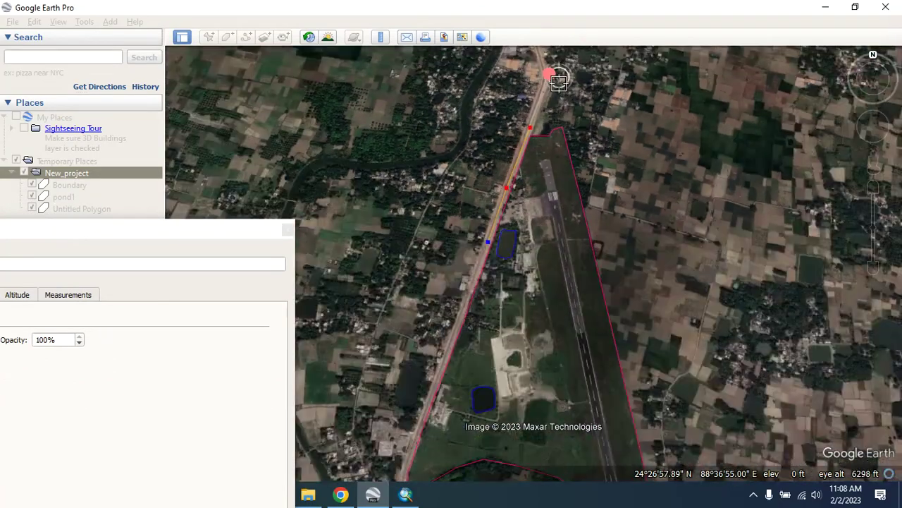
{"action": "left_click", "coordinate": [476, 272]}
{"action": "left_click", "coordinate": [423, 410]}
{"action": "left_click_drag", "start_coordinate": [445, 369], "coordinate": [467, 242]}
{"action": "scroll", "coordinate": [484, 273], "scroll_direction": "up", "scroll_amount": 3}
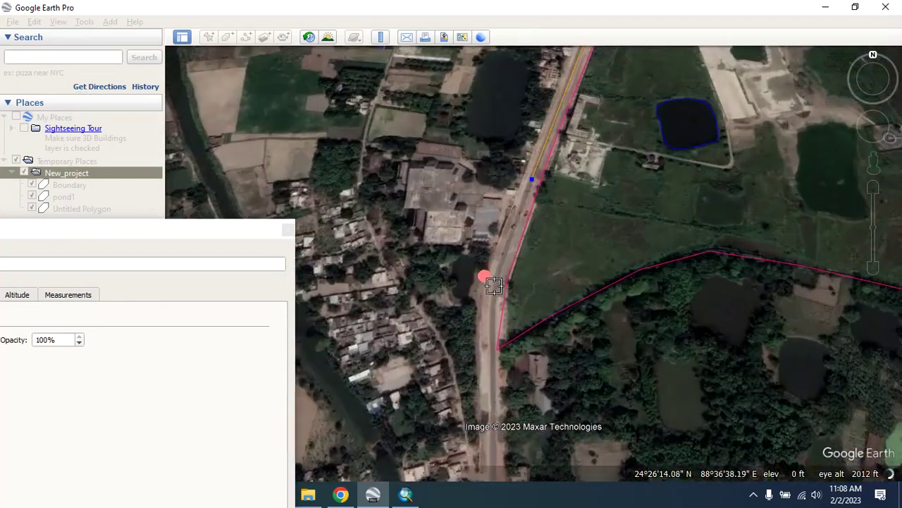
{"action": "mouse_move", "coordinate": [225, 245]}
{"action": "left_mouse_down"}
{"action": "mouse_move", "coordinate": [298, 202]}
{"action": "mouse_move", "coordinate": [444, 44]}
{"action": "left_mouse_up"}
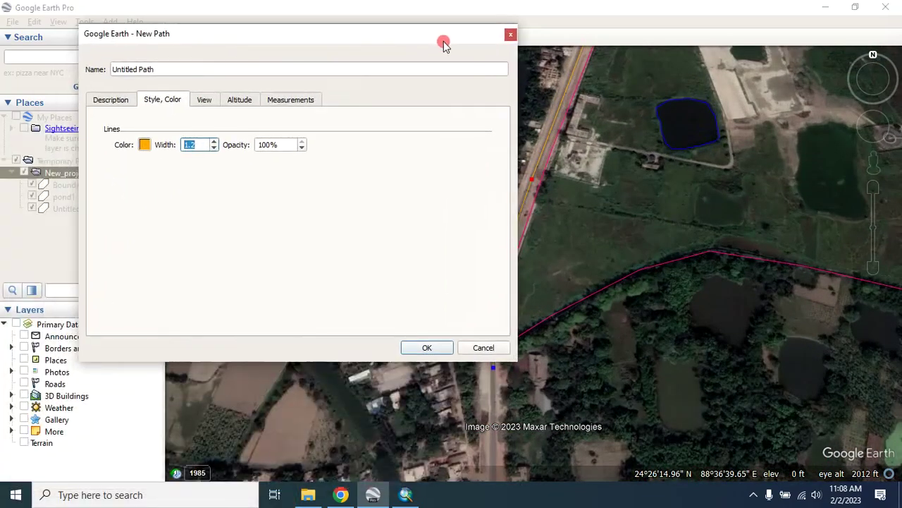
{"action": "left_click", "coordinate": [426, 347]}
{"action": "scroll", "coordinate": [430, 232], "scroll_direction": "down", "scroll_amount": 5}
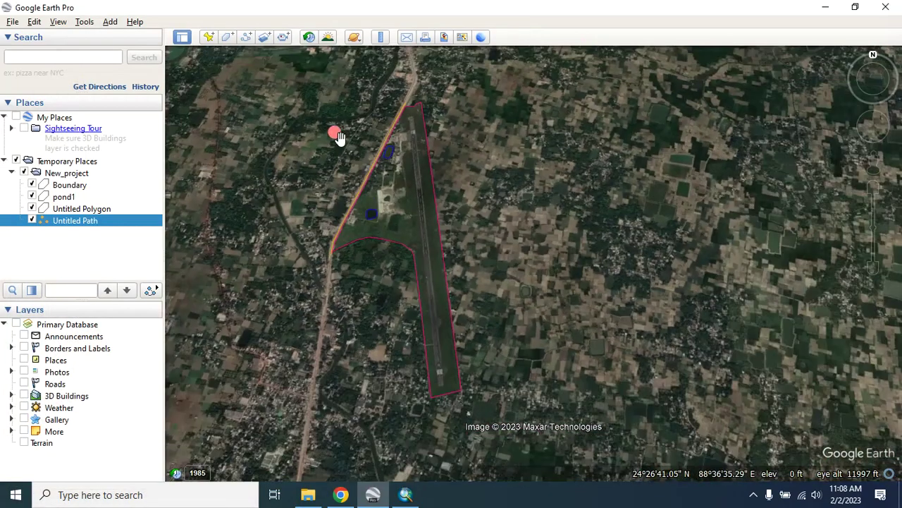
{"action": "scroll", "coordinate": [365, 193], "scroll_direction": "up", "scroll_amount": 2}
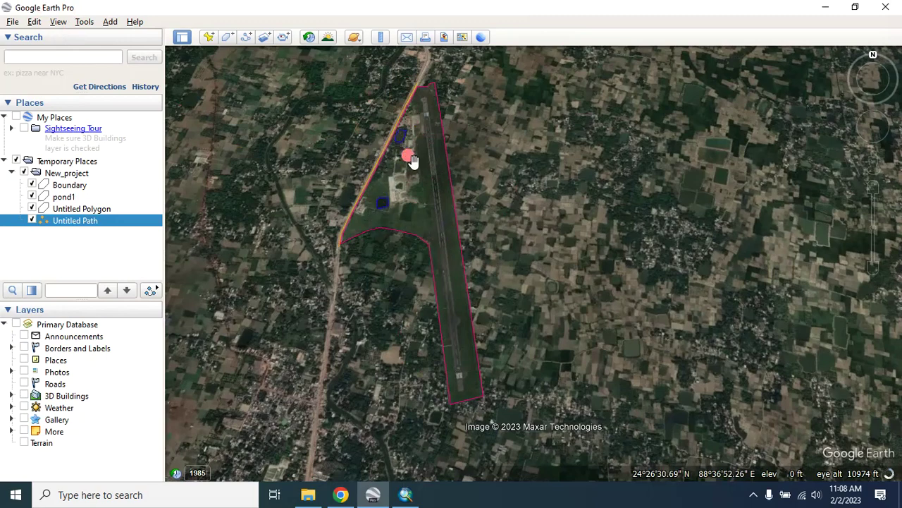
- Save New_project with Save Place As to the Desktop as a KMZ file
{"action": "left_click", "coordinate": [59, 175]}
{"action": "right_click", "coordinate": [82, 178]}
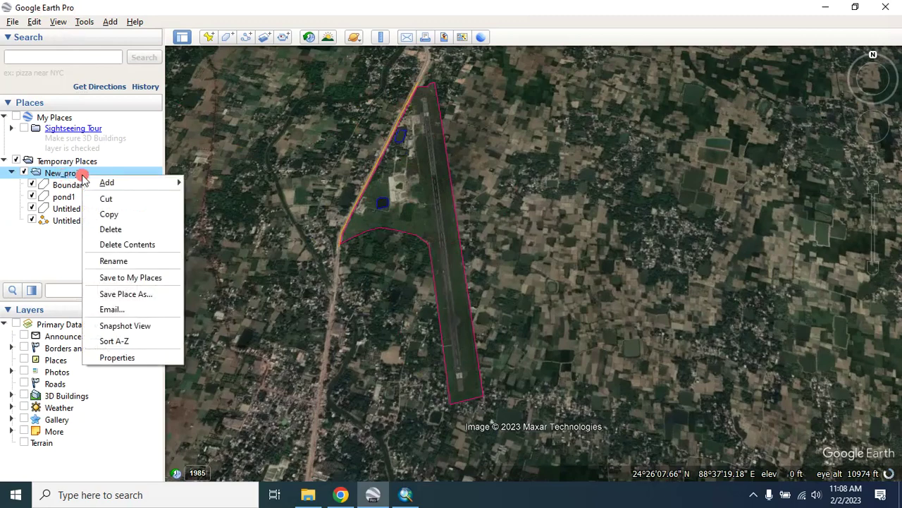
{"action": "left_click", "coordinate": [139, 298]}
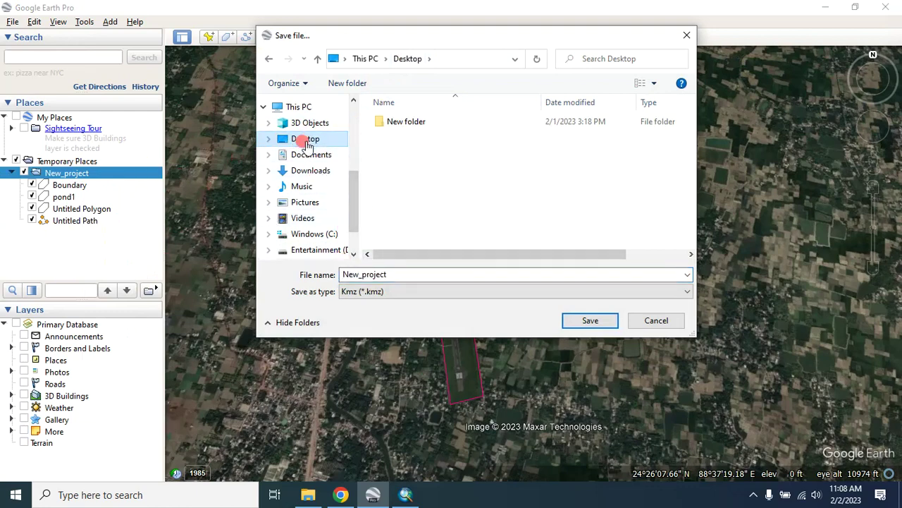
{"action": "left_click", "coordinate": [307, 145]}
{"action": "left_click", "coordinate": [596, 320]}
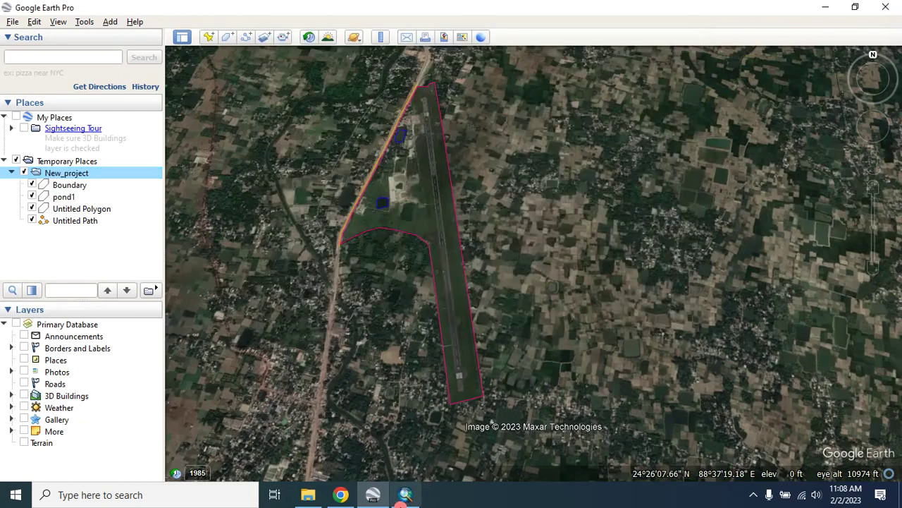
{"action": "left_click", "coordinate": [405, 494]}
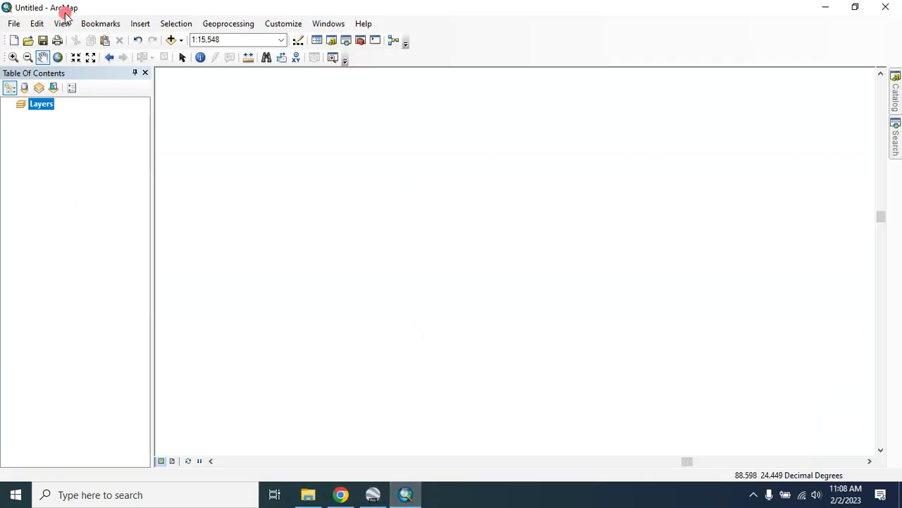
- Find the KML To Layer tool and set New_project.kmz from the Desktop as its input
{"action": "left_click", "coordinate": [346, 40]}
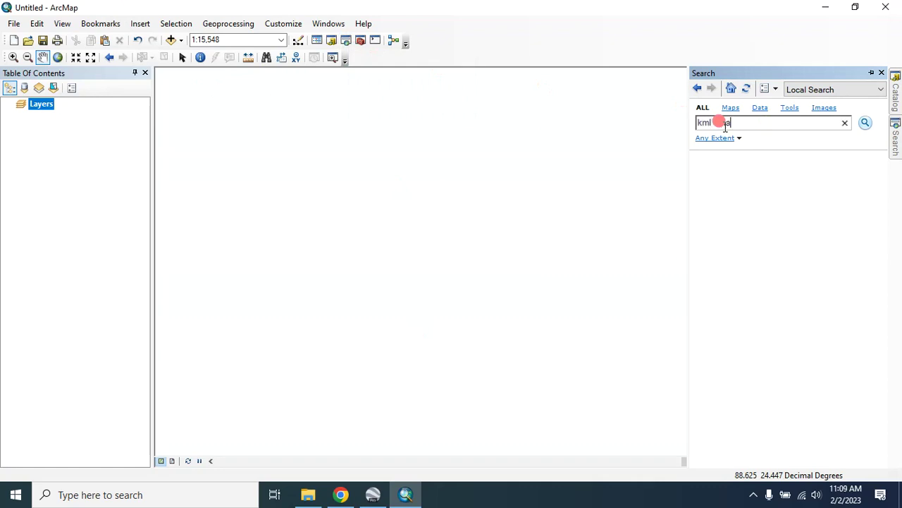
{"action": "type", "text": "kml to layer"}
{"action": "key", "text": "Return"}
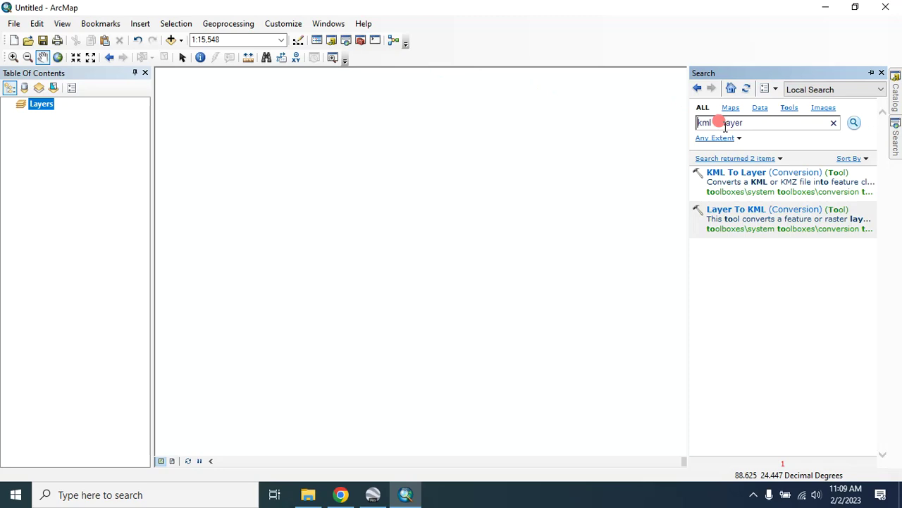
{"action": "left_click", "coordinate": [733, 173]}
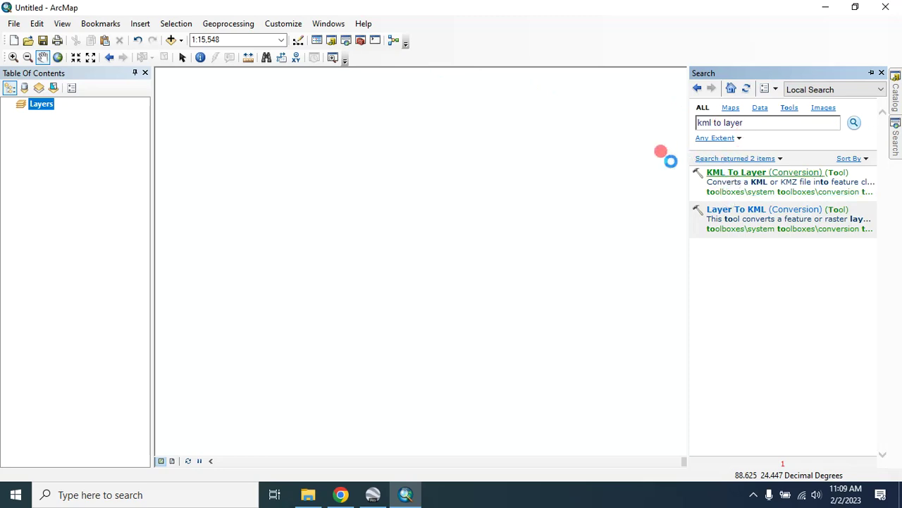
{"action": "left_click", "coordinate": [593, 121]}
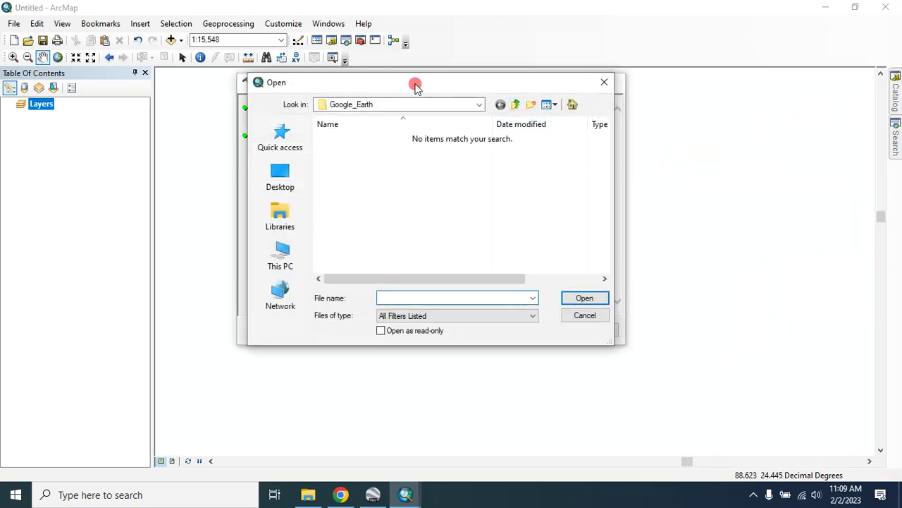
{"action": "left_click", "coordinate": [278, 181]}
{"action": "left_click", "coordinate": [379, 248]}
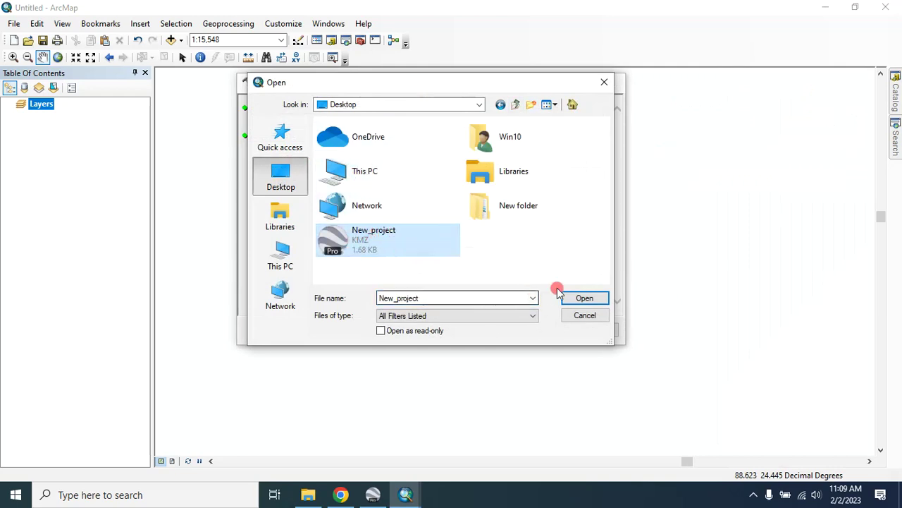
{"action": "left_click", "coordinate": [580, 299]}
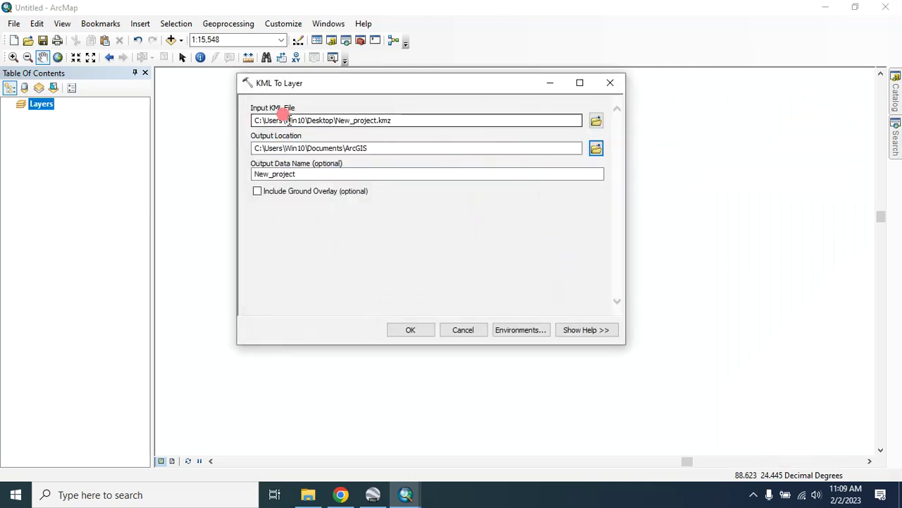
- Output to the Google_Earth folder with the name New_project, and run the conversion
{"action": "left_click", "coordinate": [595, 149]}
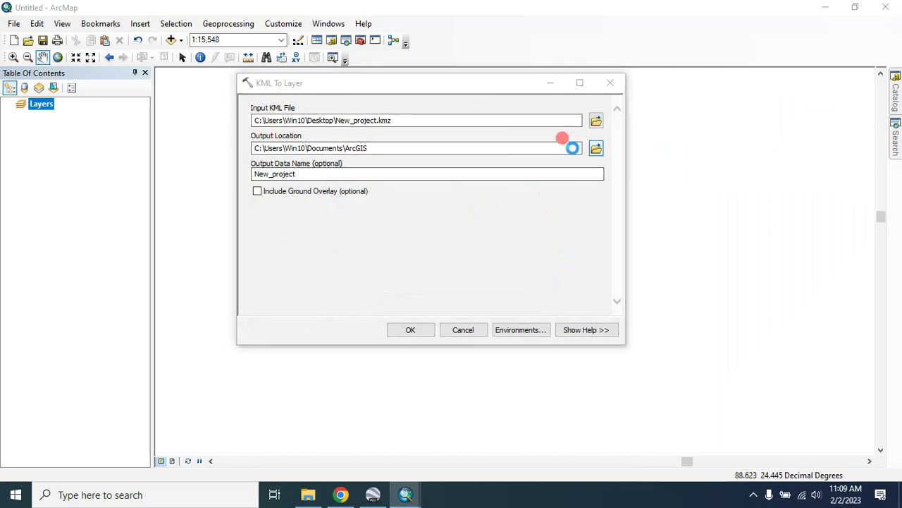
{"action": "left_click", "coordinate": [449, 129]}
{"action": "left_click", "coordinate": [336, 148]}
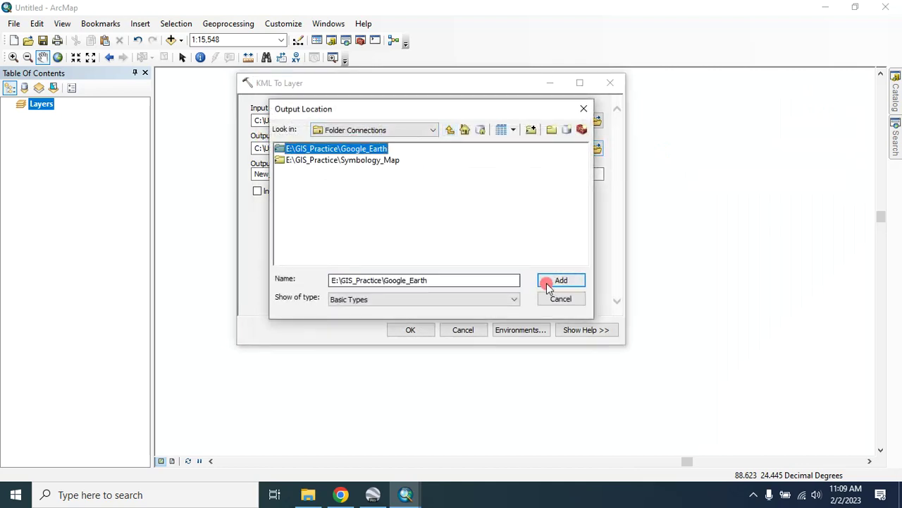
{"action": "left_click", "coordinate": [548, 282]}
{"action": "left_click", "coordinate": [313, 174]}
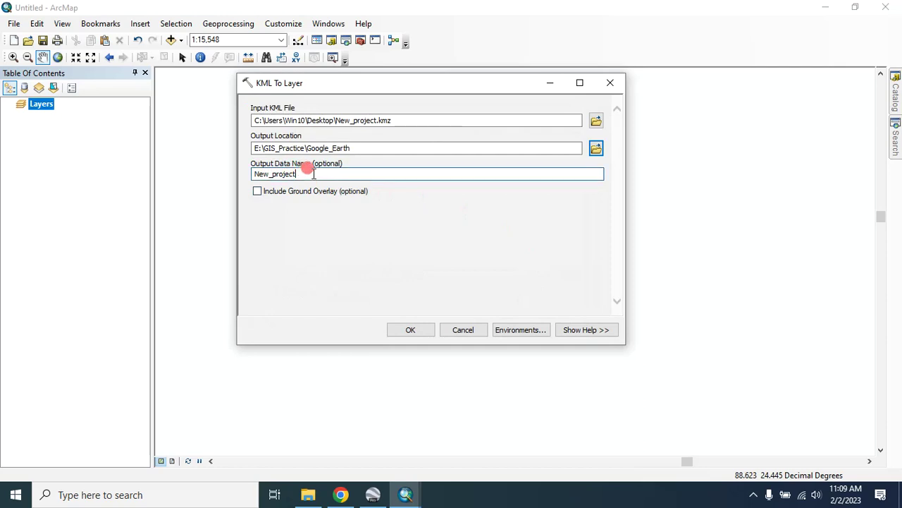
{"action": "left_click_drag", "start_coordinate": [297, 175], "coordinate": [242, 174]}
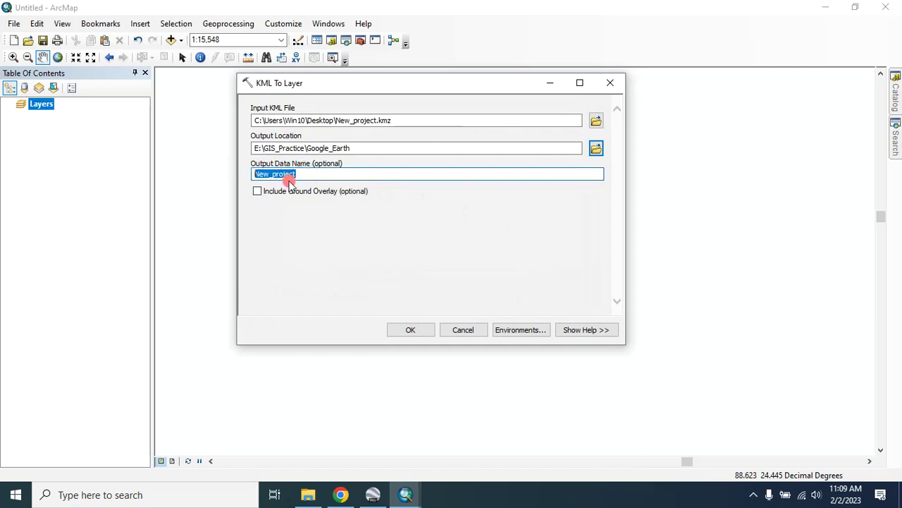
{"action": "left_click_drag", "start_coordinate": [306, 175], "coordinate": [243, 170]}
{"action": "left_click_drag", "start_coordinate": [303, 174], "coordinate": [229, 174]}
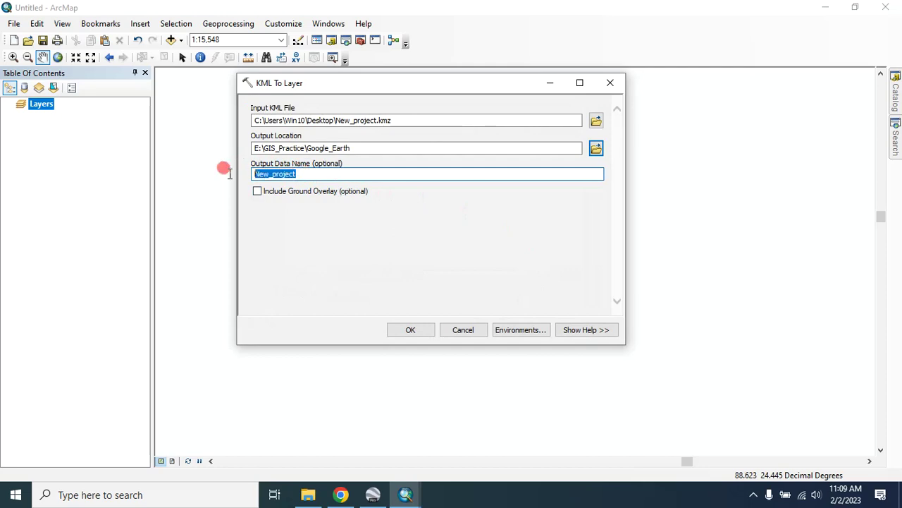
{"action": "left_click", "coordinate": [325, 246]}
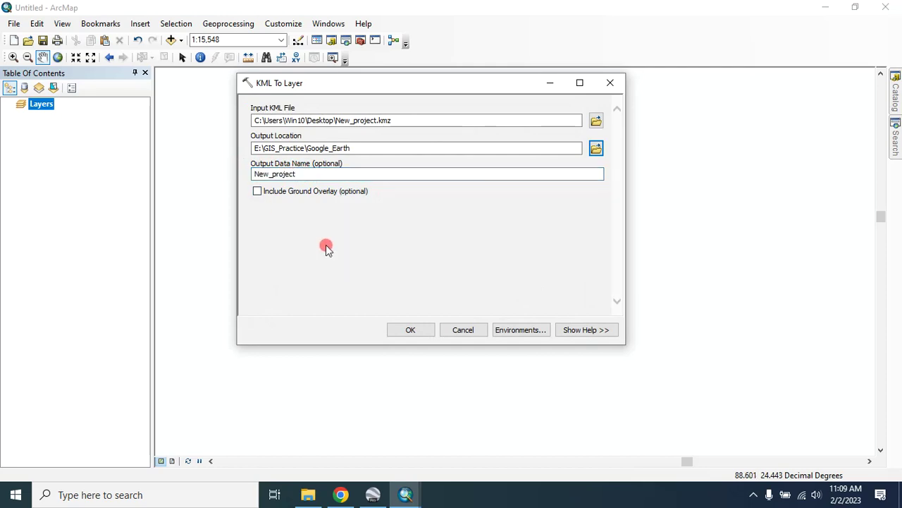
{"action": "left_click", "coordinate": [411, 330]}
- Export the Polylines layer to Road.shp, add it to the map, then remove Polylines
{"action": "left_click", "coordinate": [539, 189]}
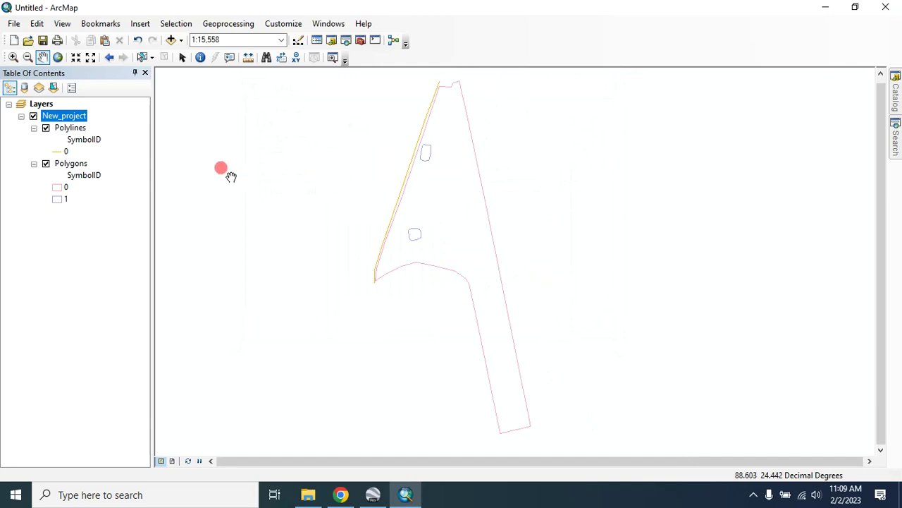
{"action": "right_click", "coordinate": [75, 131]}
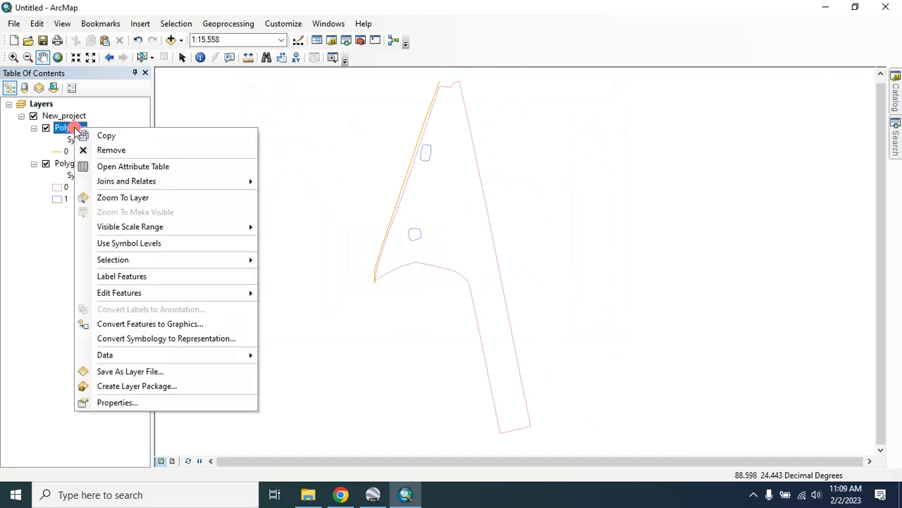
{"action": "mouse_move", "coordinate": [129, 356]}
{"action": "left_click", "coordinate": [275, 370]}
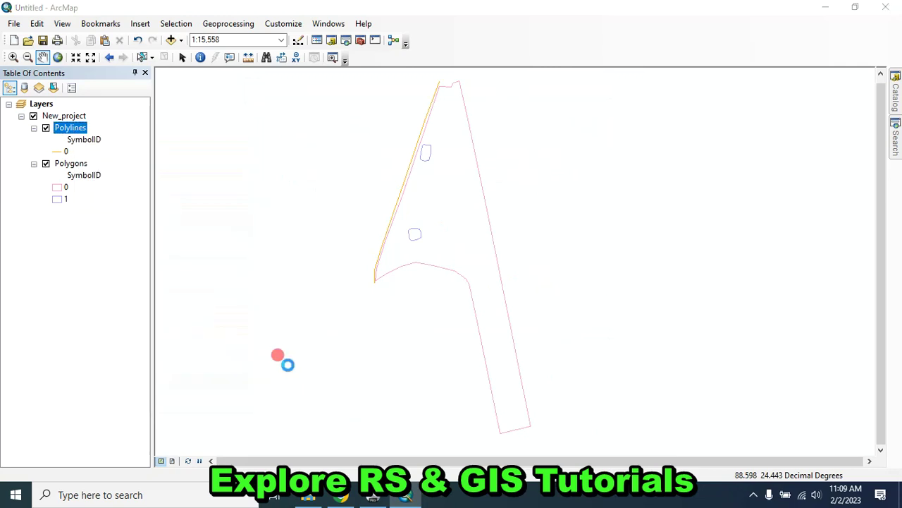
{"action": "left_click_drag", "start_coordinate": [433, 269], "coordinate": [479, 270]}
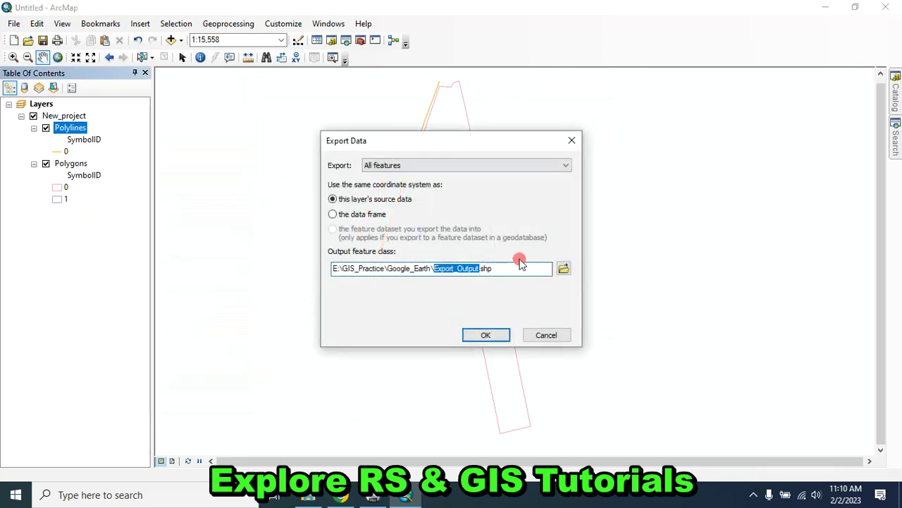
{"action": "type", "text": "Road"}
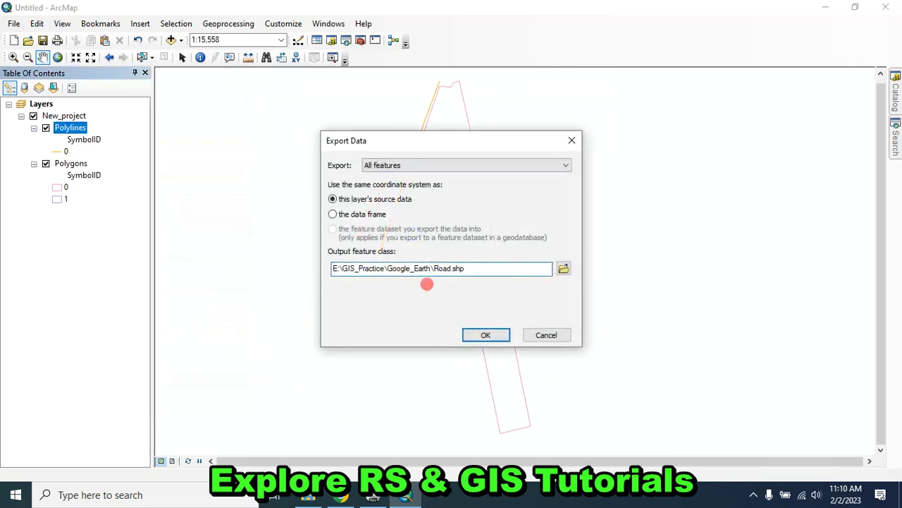
{"action": "left_click", "coordinate": [478, 335]}
{"action": "left_click", "coordinate": [498, 294]}
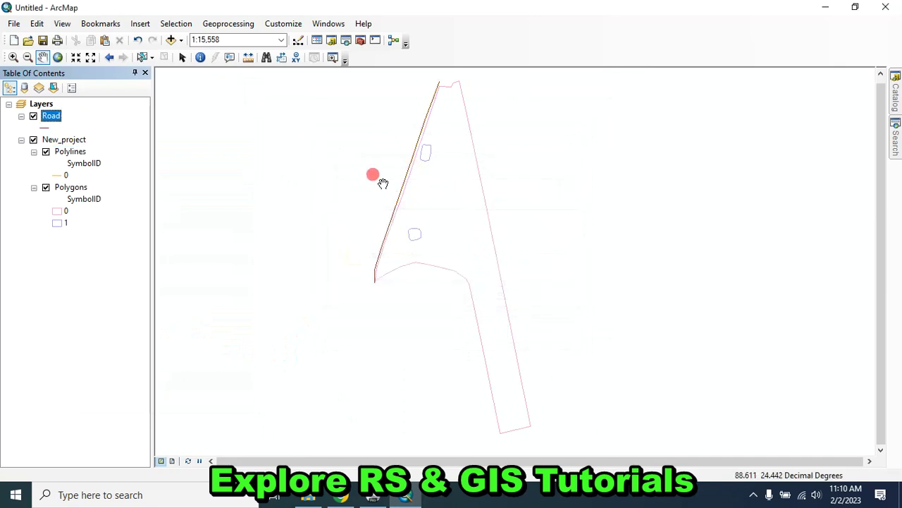
{"action": "right_click", "coordinate": [59, 151]}
{"action": "left_click", "coordinate": [81, 173]}
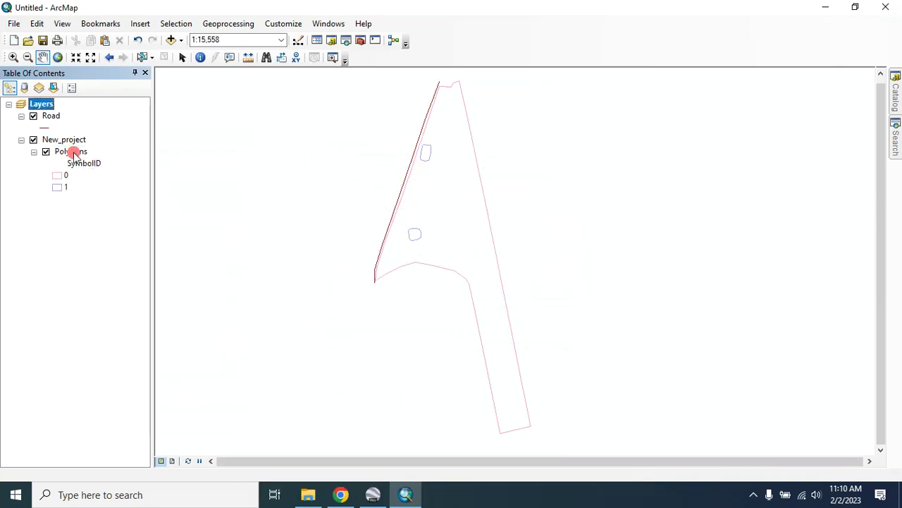
- Export the Polygons layer to Polygon.shp in Google_Earth and add it as a layer
{"action": "right_click", "coordinate": [74, 153]}
{"action": "mouse_move", "coordinate": [134, 376]}
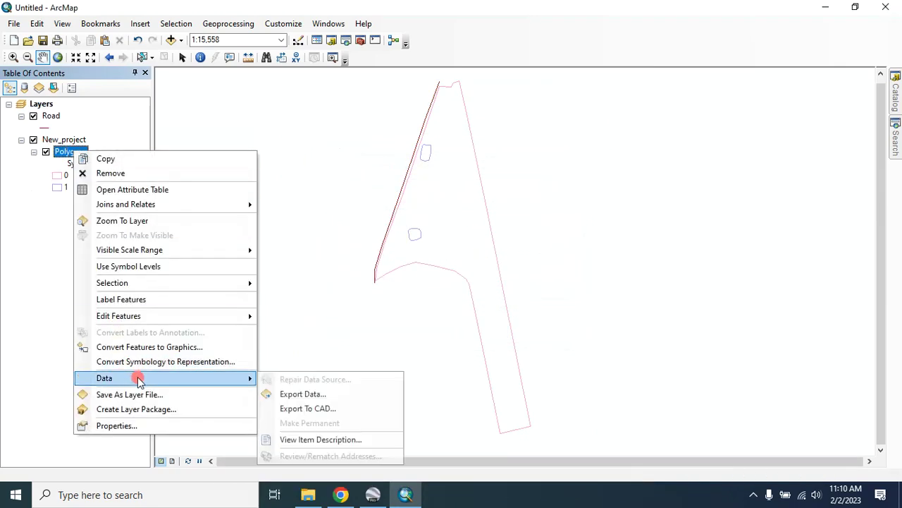
{"action": "left_click", "coordinate": [301, 393]}
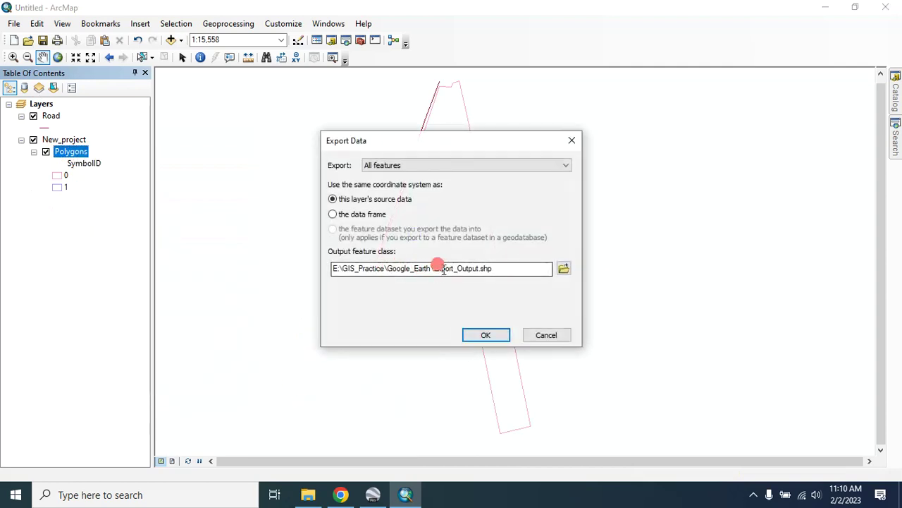
{"action": "left_click_drag", "start_coordinate": [434, 267], "coordinate": [481, 270]}
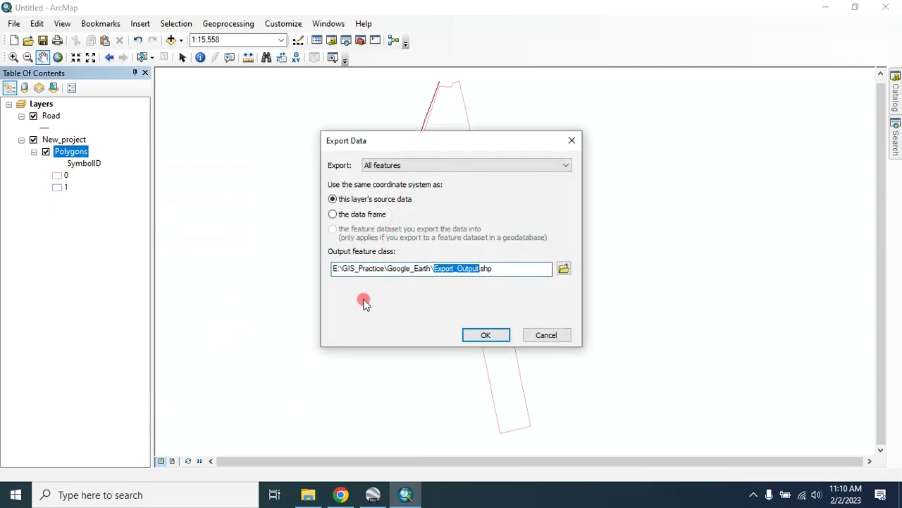
{"action": "type", "text": "Polygon"}
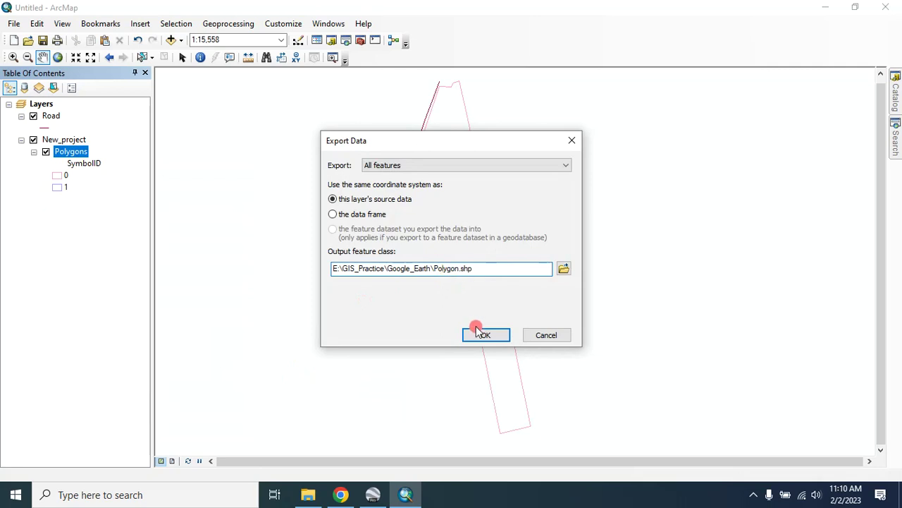
{"action": "left_click", "coordinate": [485, 334]}
{"action": "left_click", "coordinate": [488, 294]}
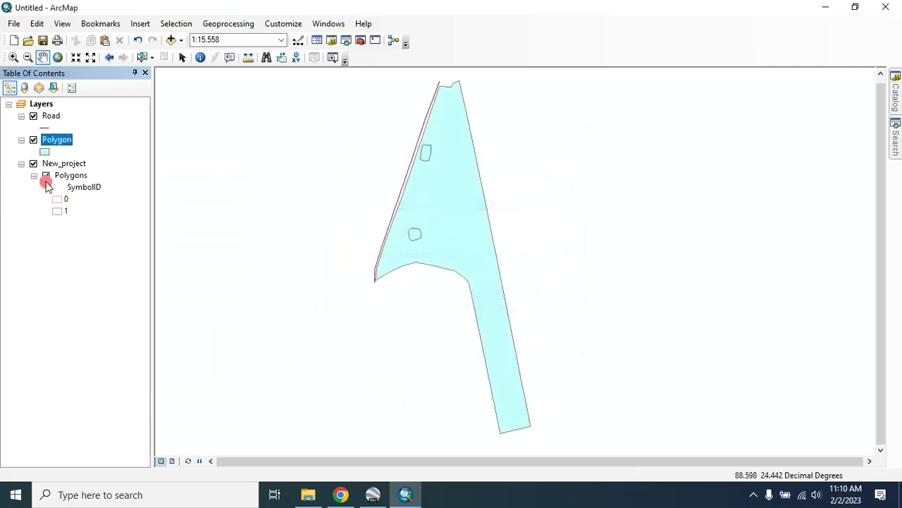
- Remove New_project and select the pond1 and Untitled Polygon records in Polygon's attribute table
{"action": "right_click", "coordinate": [60, 164]}
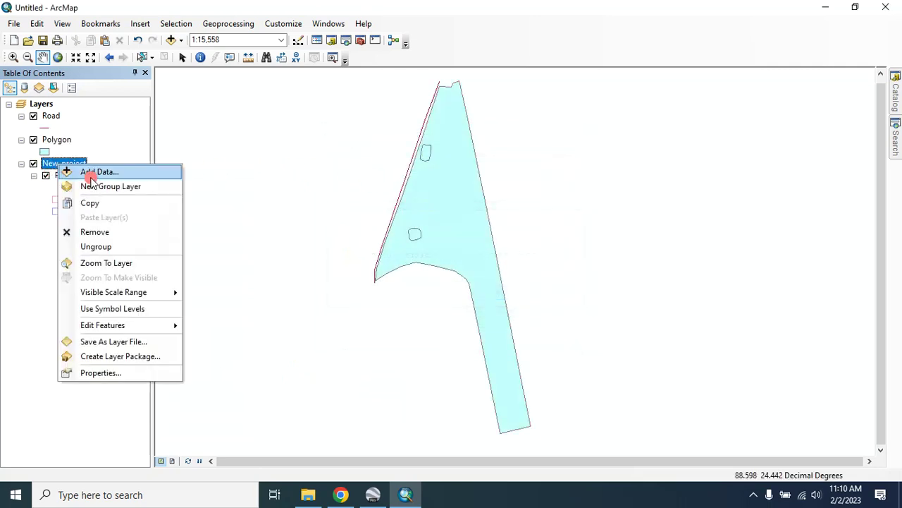
{"action": "left_click", "coordinate": [90, 231]}
{"action": "right_click", "coordinate": [56, 139]}
{"action": "left_click", "coordinate": [123, 177]}
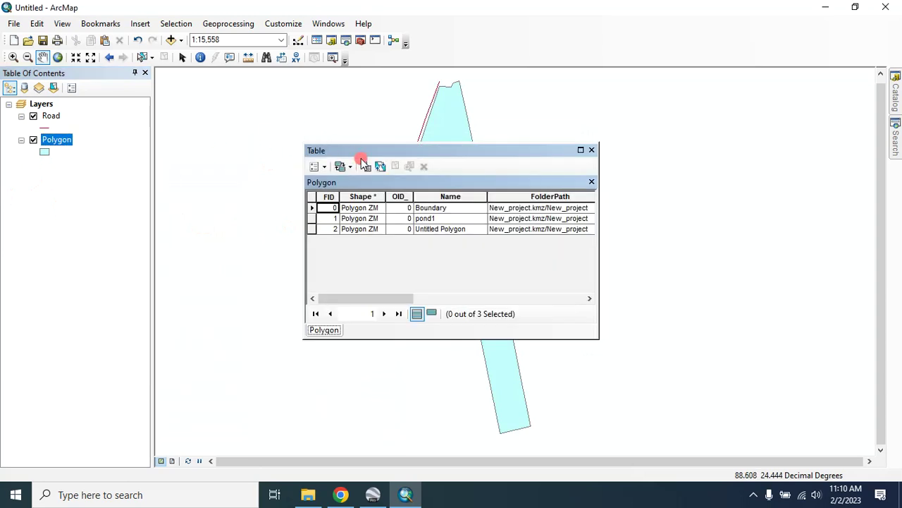
{"action": "left_click_drag", "start_coordinate": [367, 153], "coordinate": [665, 142]}
{"action": "left_click", "coordinate": [610, 207]}
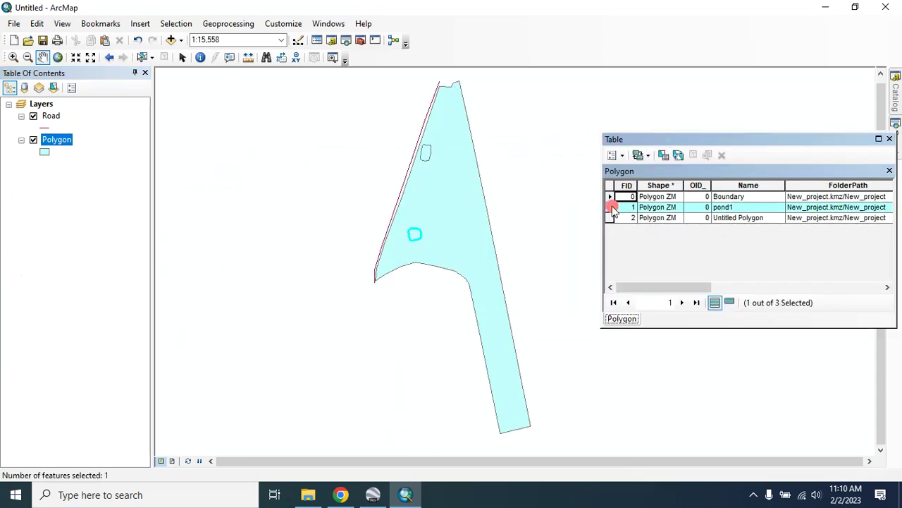
{"action": "left_click", "coordinate": [610, 218], "text": "ctrl"}
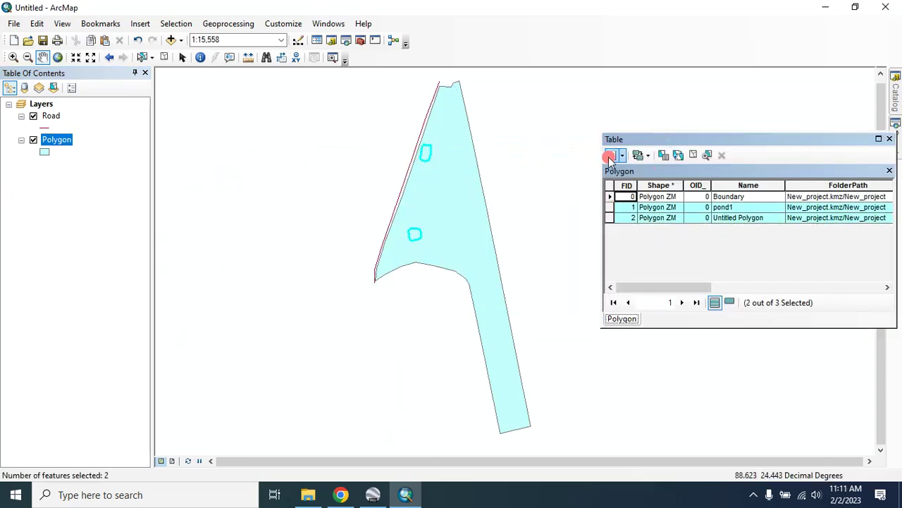
{"action": "left_click_drag", "start_coordinate": [657, 139], "coordinate": [611, 131]}
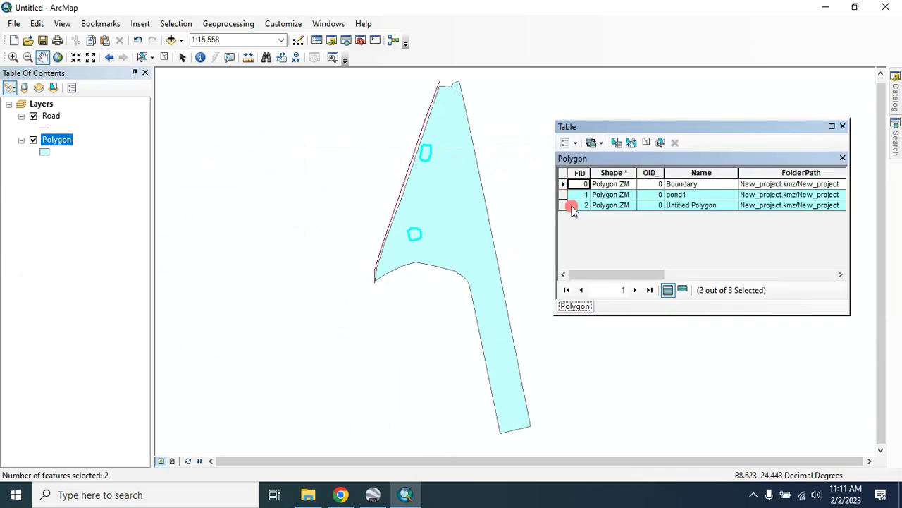
- Export the selected ponds to Pond.shp, add it to the map, and close the table
{"action": "right_click", "coordinate": [60, 140]}
{"action": "mouse_move", "coordinate": [50, 365]}
{"action": "left_click", "coordinate": [289, 354]}
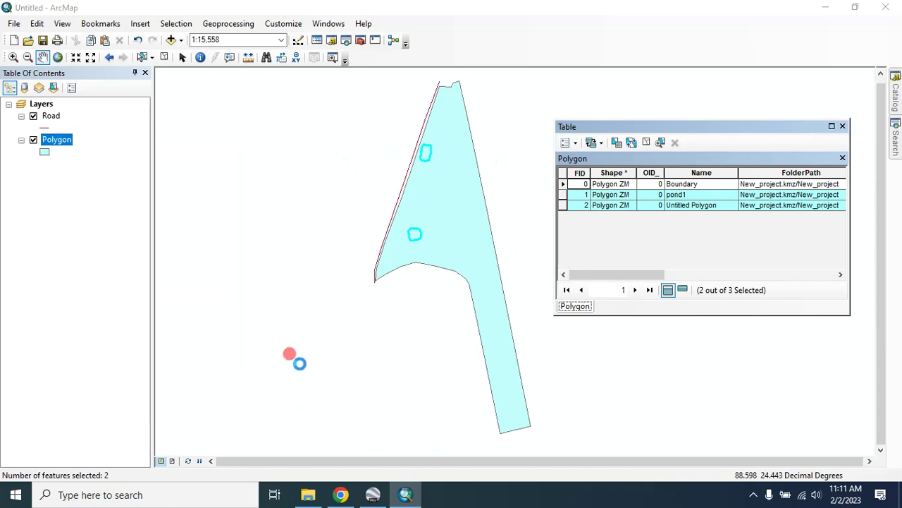
{"action": "left_click", "coordinate": [437, 268]}
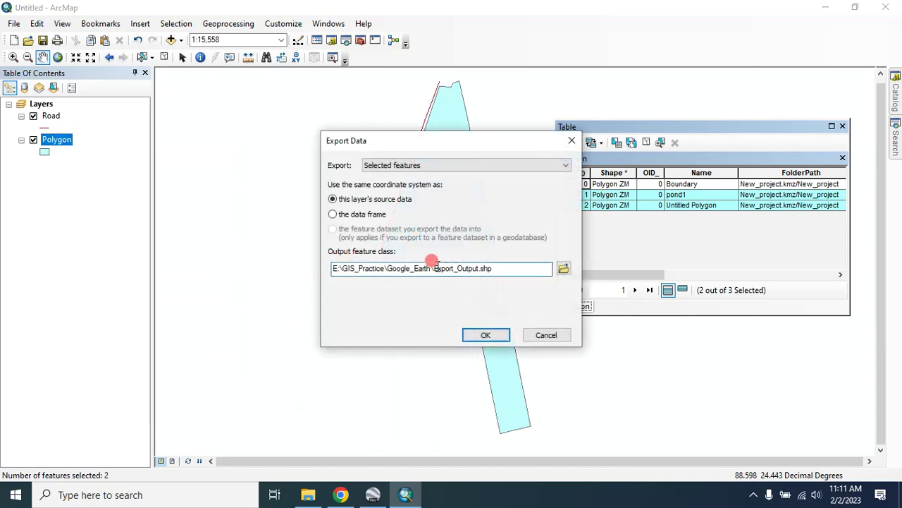
{"action": "double_click", "coordinate": [451, 268]}
{"action": "type", "text": "Pond"}
{"action": "left_click", "coordinate": [486, 335]}
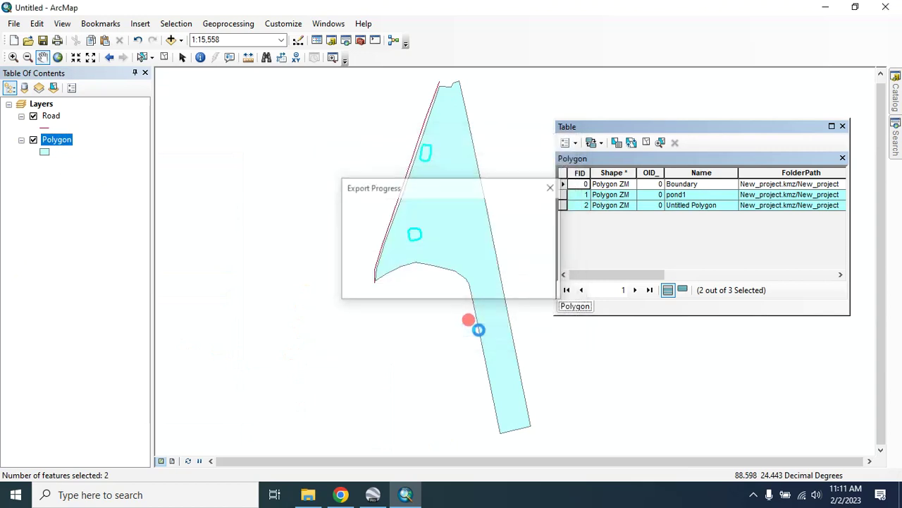
{"action": "left_click", "coordinate": [498, 294]}
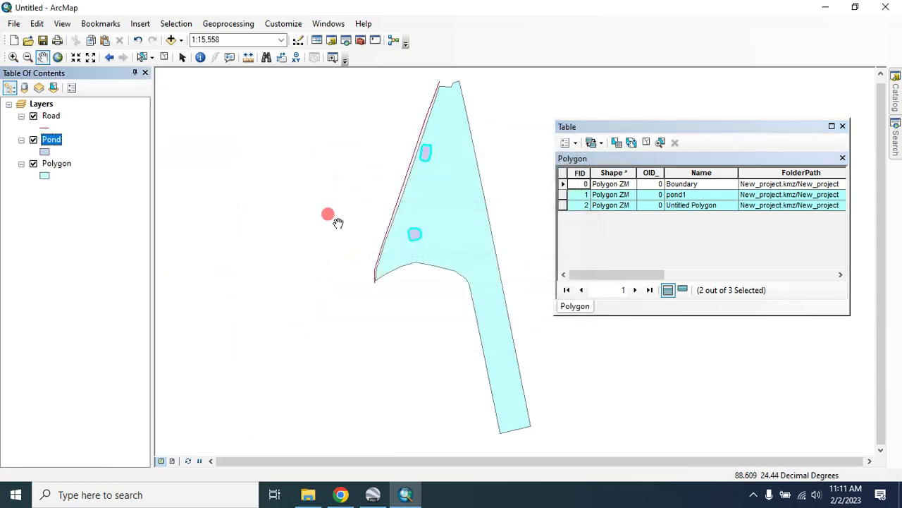
{"action": "left_click", "coordinate": [843, 126]}
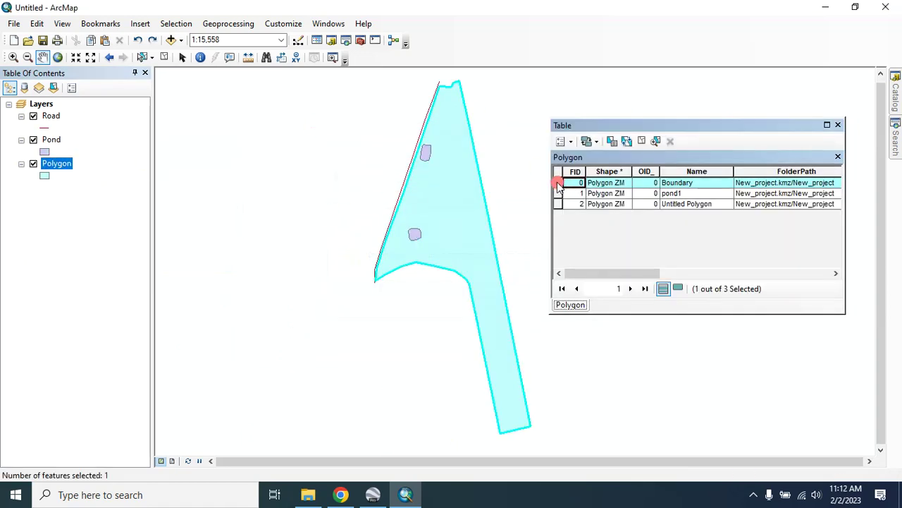
- Export the selected feature as Boundary.shp, add it, close the table, and remove the Polygon layer
{"action": "right_click", "coordinate": [60, 168]}
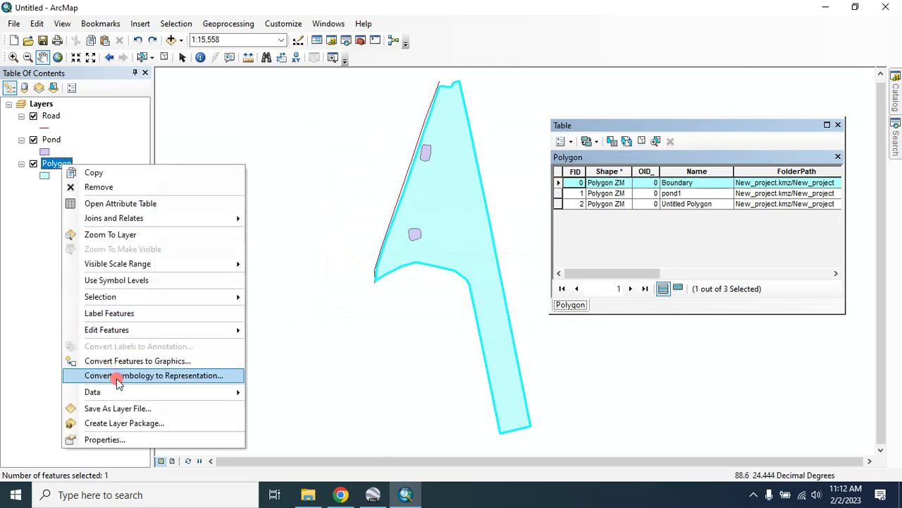
{"action": "mouse_move", "coordinate": [144, 396]}
{"action": "left_click", "coordinate": [271, 407]}
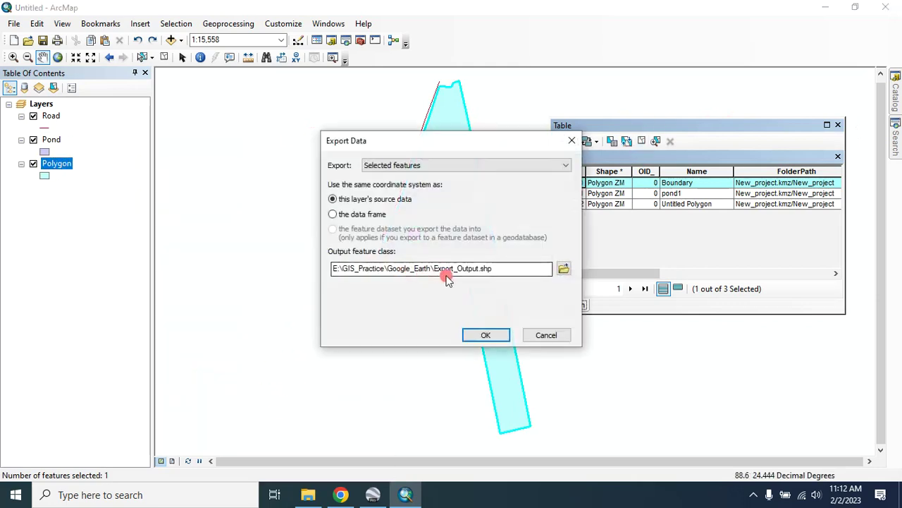
{"action": "left_click_drag", "start_coordinate": [434, 268], "coordinate": [488, 268]}
{"action": "type", "text": "Boundary"}
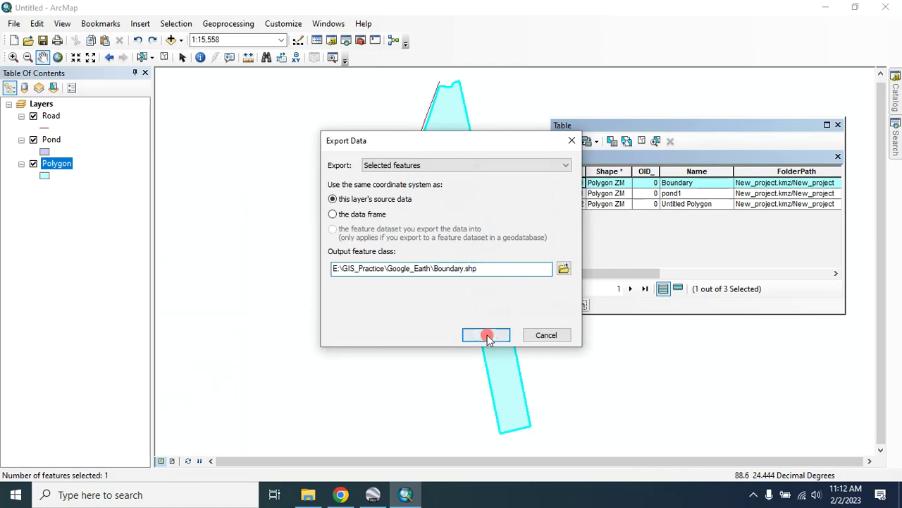
{"action": "left_click", "coordinate": [486, 335]}
{"action": "left_click", "coordinate": [497, 294]}
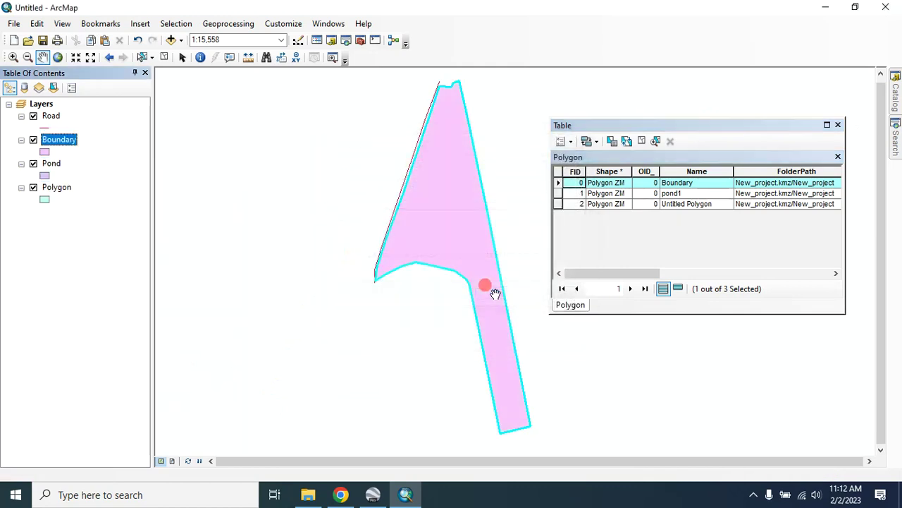
{"action": "left_click", "coordinate": [838, 125]}
{"action": "right_click", "coordinate": [57, 183]}
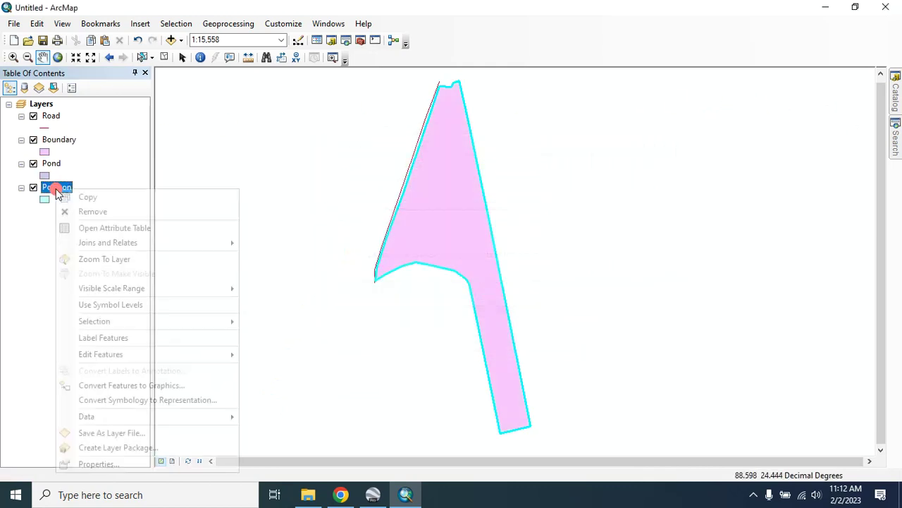
{"action": "left_click", "coordinate": [90, 210]}
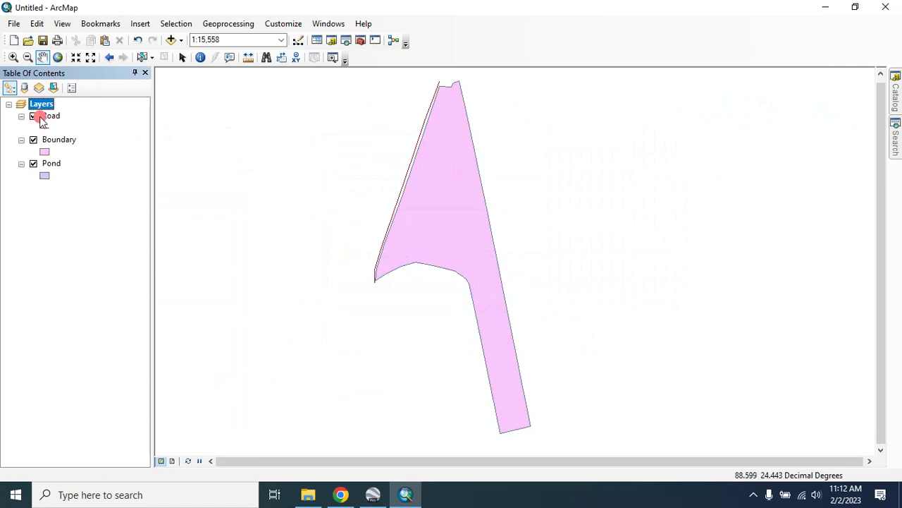
- Give Boundary a Hollow fill with a 4-point Boundary, State outline style
{"action": "left_click", "coordinate": [43, 152]}
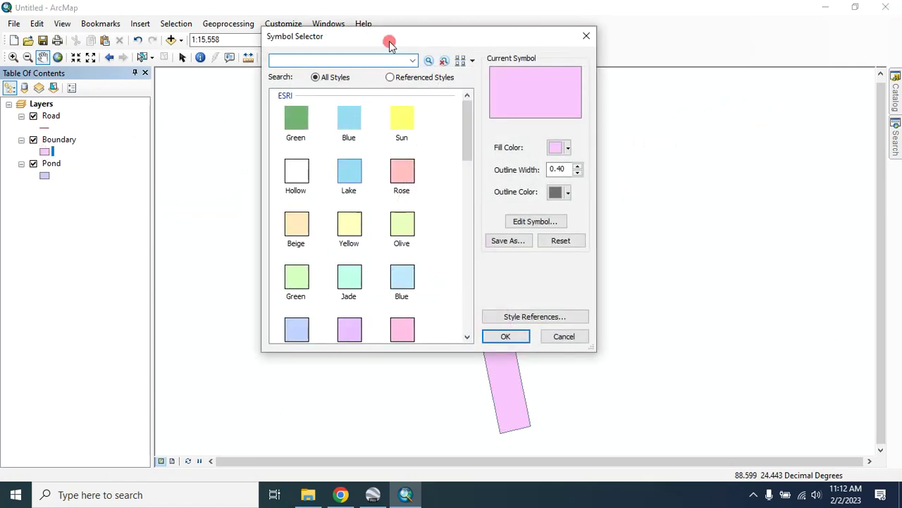
{"action": "left_click_drag", "start_coordinate": [390, 45], "coordinate": [368, 47]}
{"action": "left_click", "coordinate": [275, 175]}
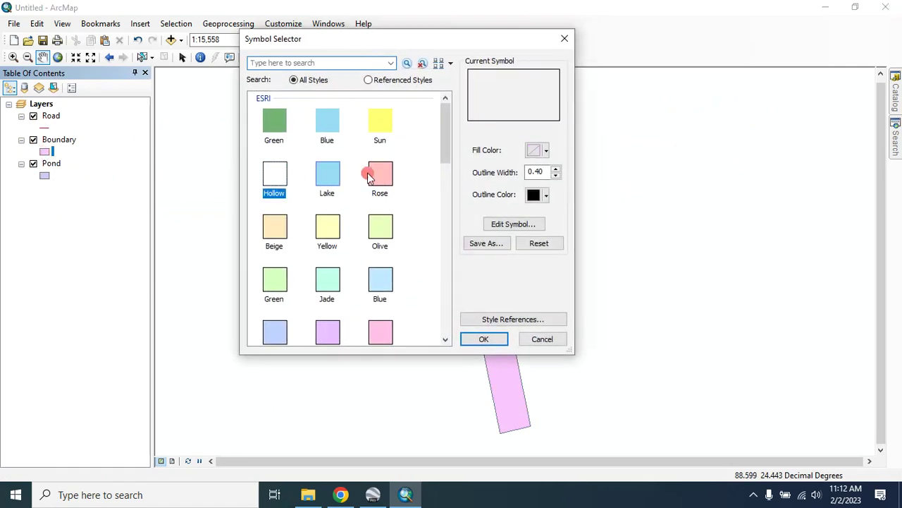
{"action": "left_click", "coordinate": [540, 197]}
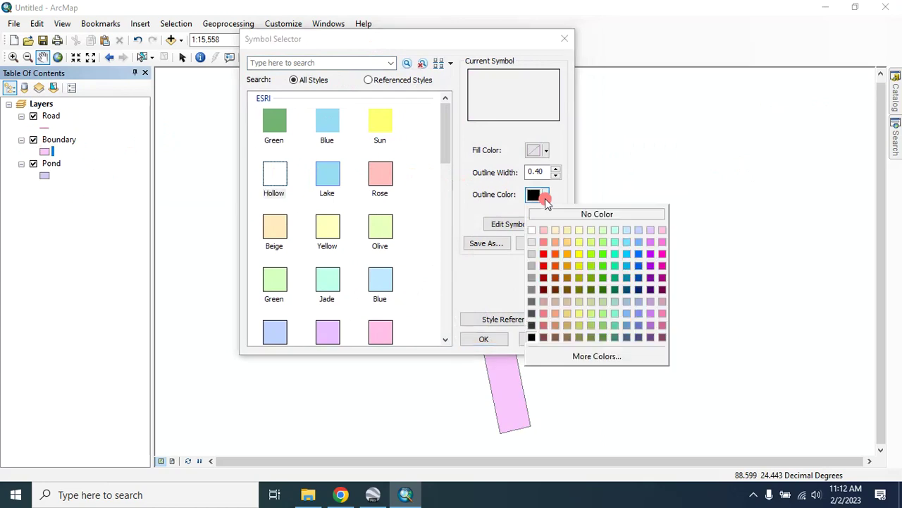
{"action": "left_click", "coordinate": [506, 225]}
{"action": "left_click", "coordinate": [499, 222]}
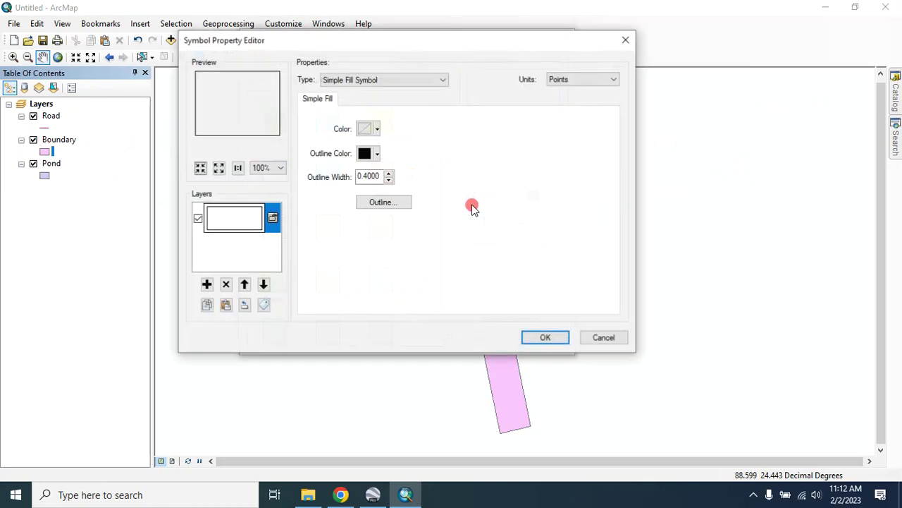
{"action": "left_click", "coordinate": [371, 202]}
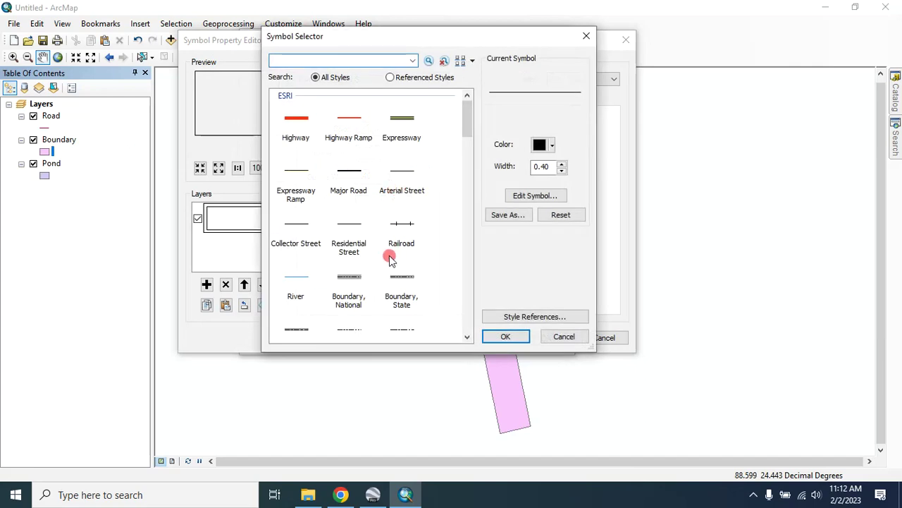
{"action": "left_click", "coordinate": [401, 286]}
{"action": "left_click", "coordinate": [505, 335]}
{"action": "left_click", "coordinate": [540, 337]}
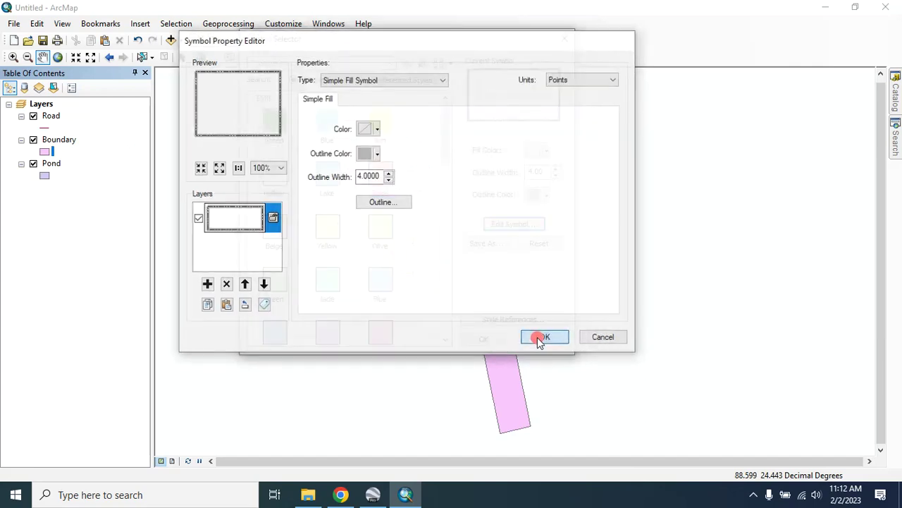
{"action": "left_click", "coordinate": [486, 338]}
{"action": "left_click", "coordinate": [39, 151]}
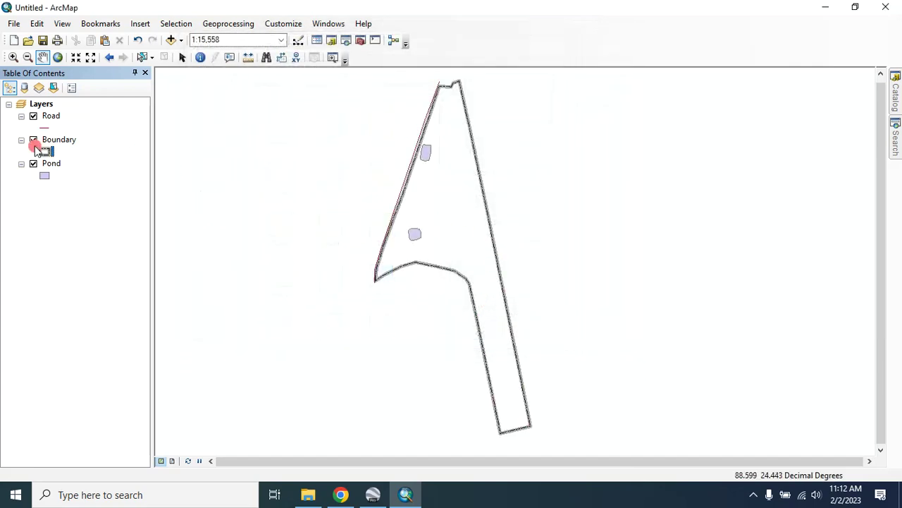
- Fill the Pond layer with the light-blue Lake symbol
{"action": "left_click", "coordinate": [45, 178]}
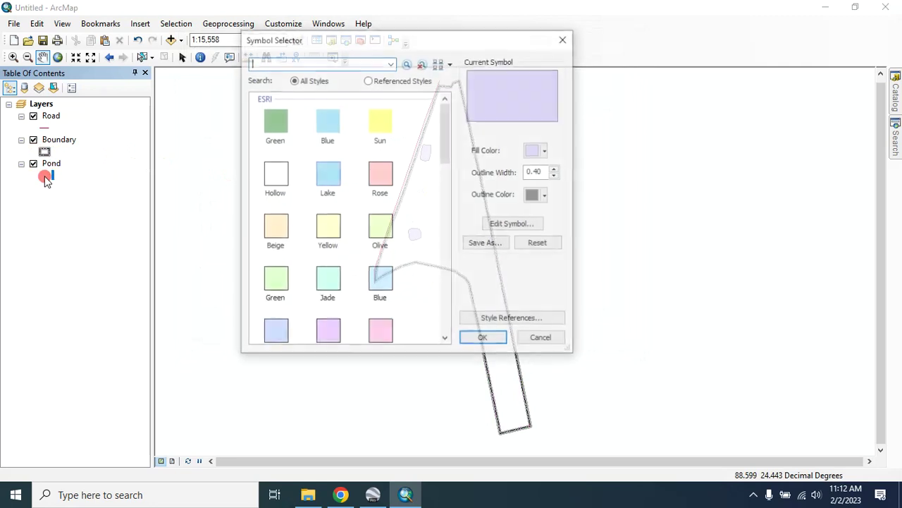
{"action": "left_click", "coordinate": [328, 176]}
{"action": "left_click", "coordinate": [483, 338]}
{"action": "left_click", "coordinate": [430, 220]}
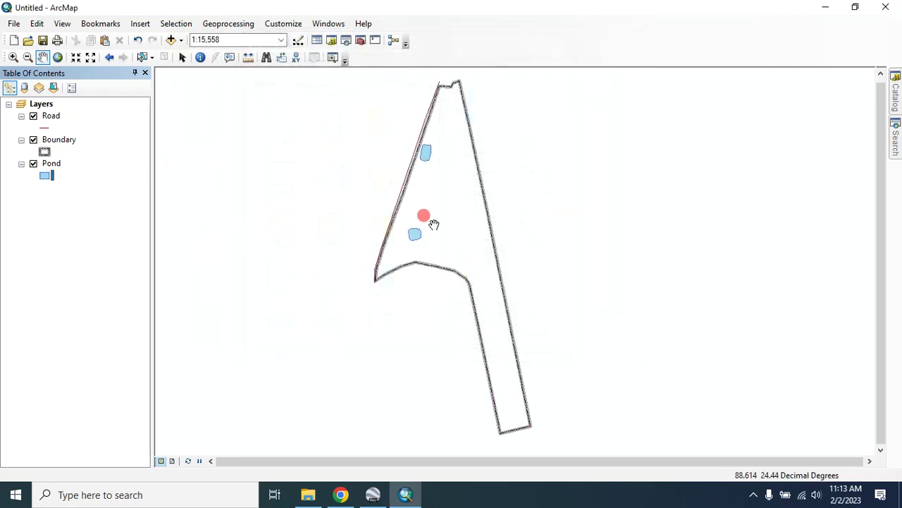
{"action": "scroll", "coordinate": [426, 183], "scroll_direction": "up", "scroll_amount": 1}
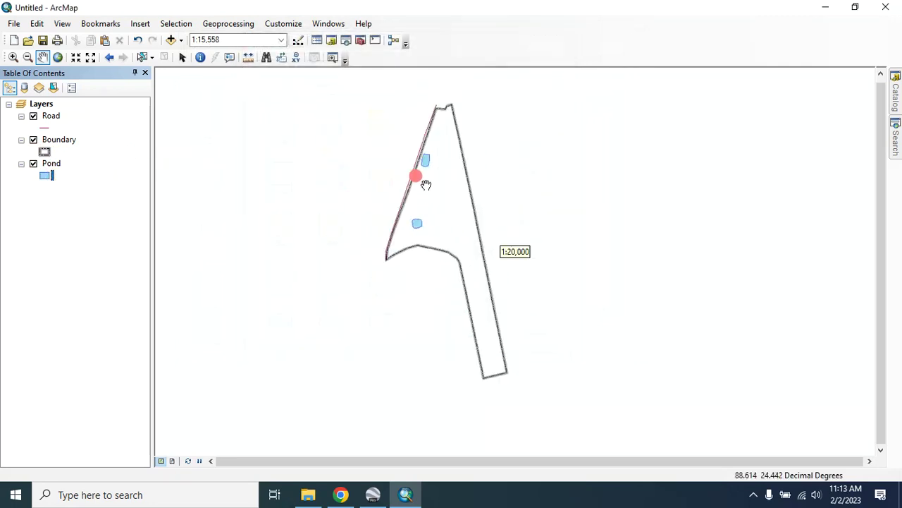
- Draw the Road layer as a yellow Expressway line 3.40 wide
{"action": "left_click", "coordinate": [45, 128]}
{"action": "left_click", "coordinate": [540, 167]}
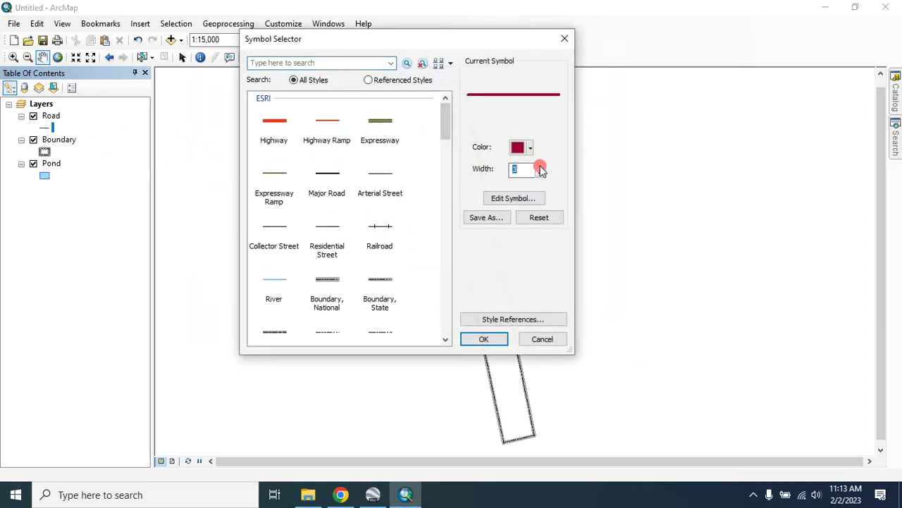
{"action": "left_click", "coordinate": [380, 126]}
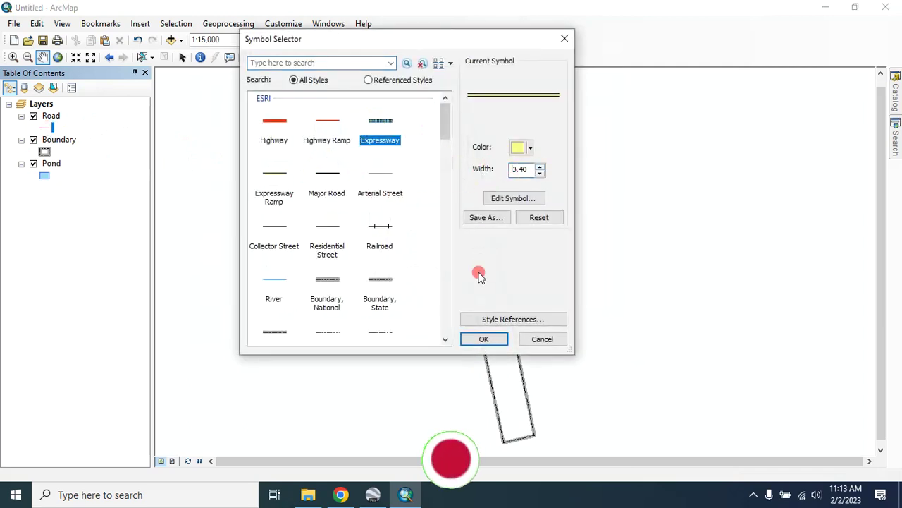
{"action": "left_click", "coordinate": [483, 339]}
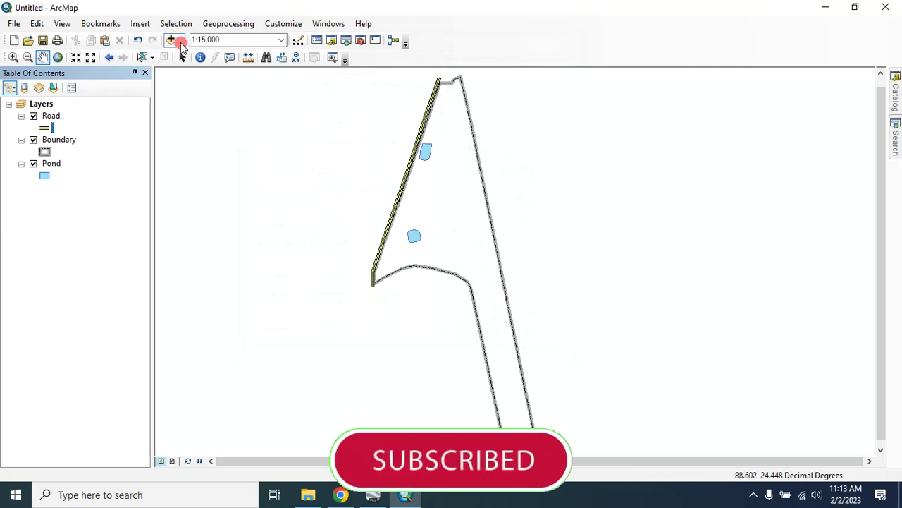
{"action": "left_click", "coordinate": [181, 43]}
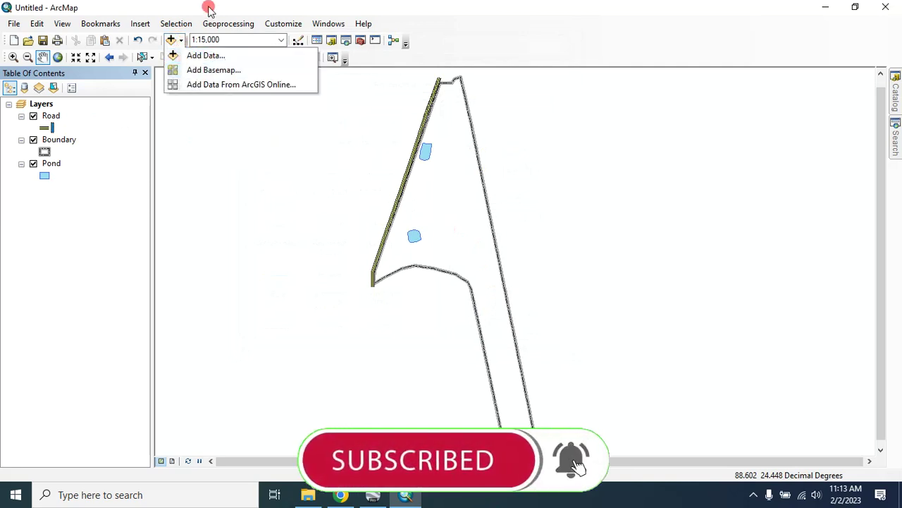
- Add the World Imagery basemap beneath the boundary, ponds and road layers
{"action": "left_click", "coordinate": [203, 6]}
{"action": "left_click", "coordinate": [182, 42]}
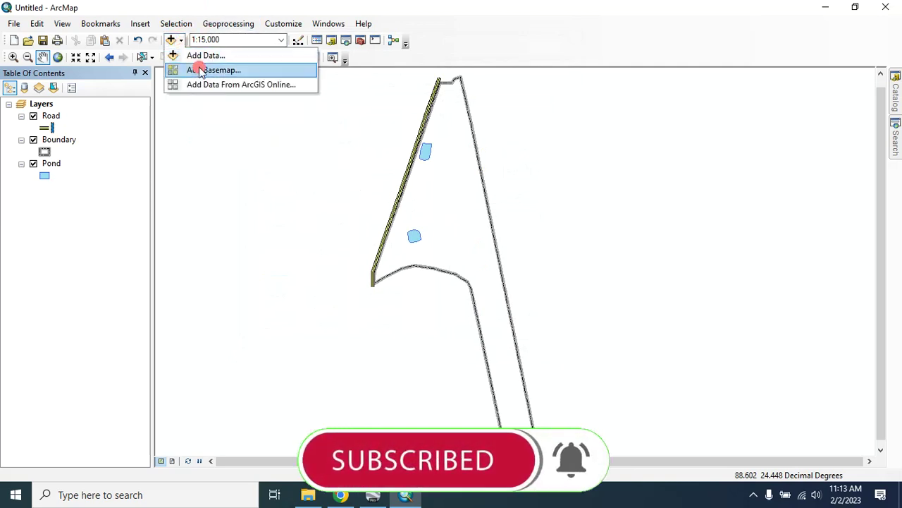
{"action": "left_click", "coordinate": [202, 70]}
{"action": "left_click", "coordinate": [545, 415]}
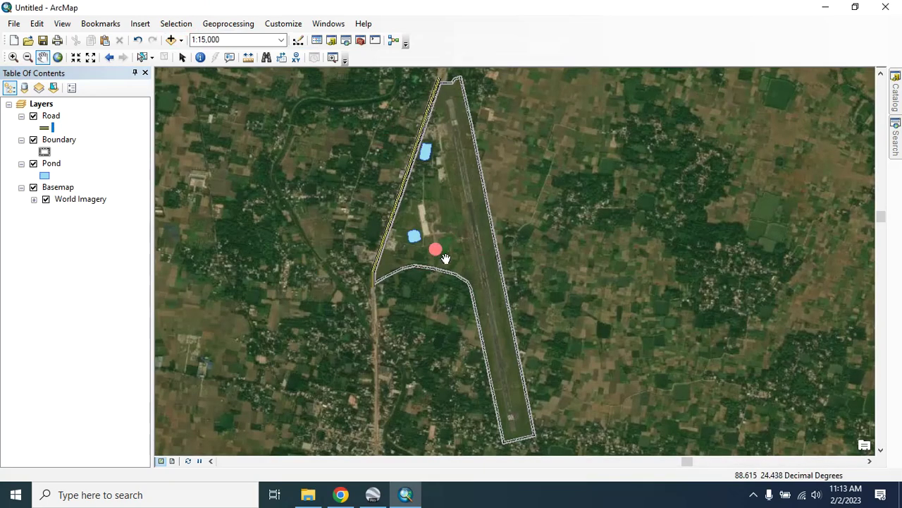
- Recentre the airport and compare it against the Google Earth Pro view
{"action": "left_click_drag", "start_coordinate": [443, 256], "coordinate": [485, 258]}
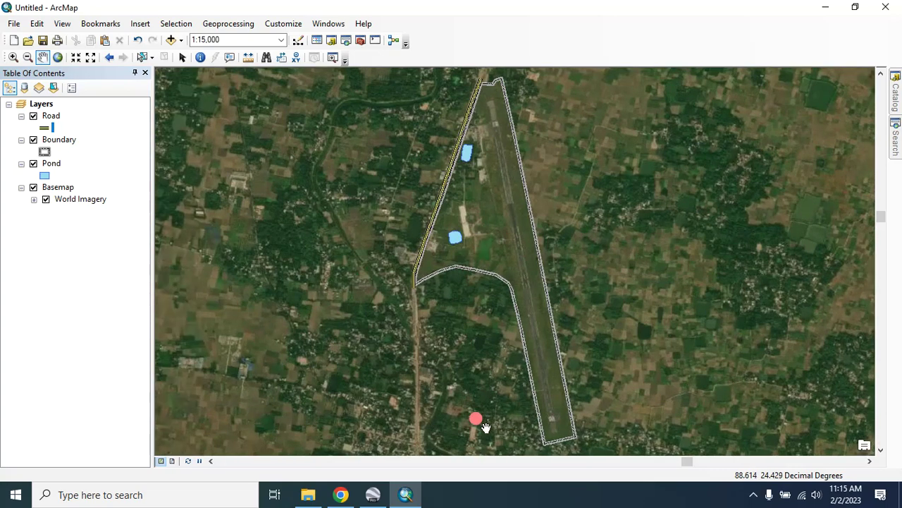
{"action": "left_click", "coordinate": [373, 494]}
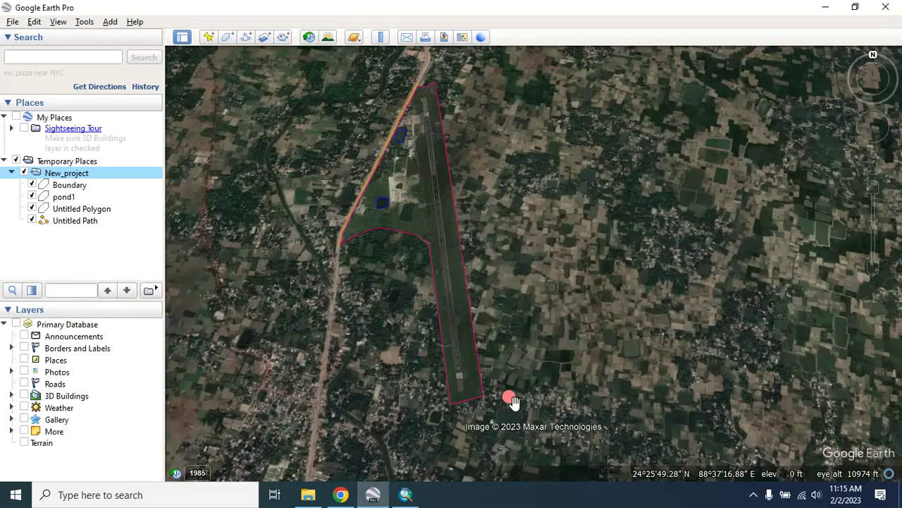
{"action": "left_click", "coordinate": [824, 7]}
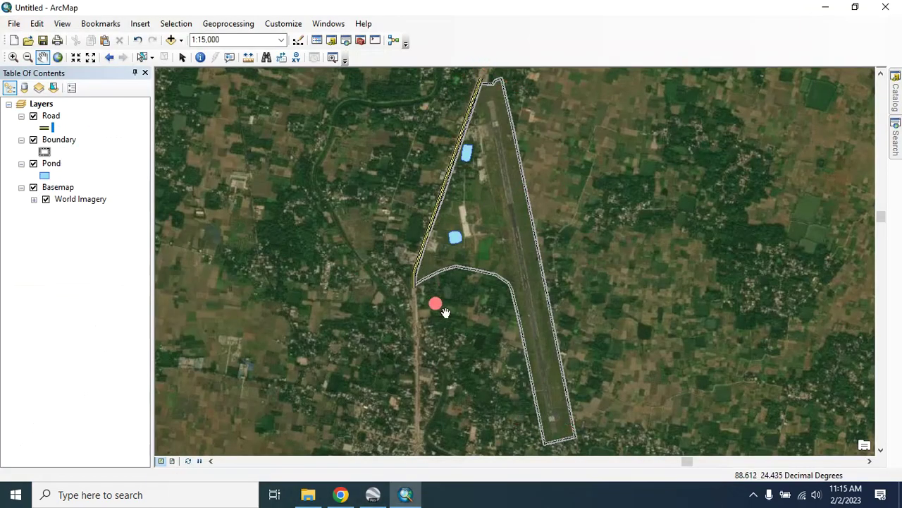